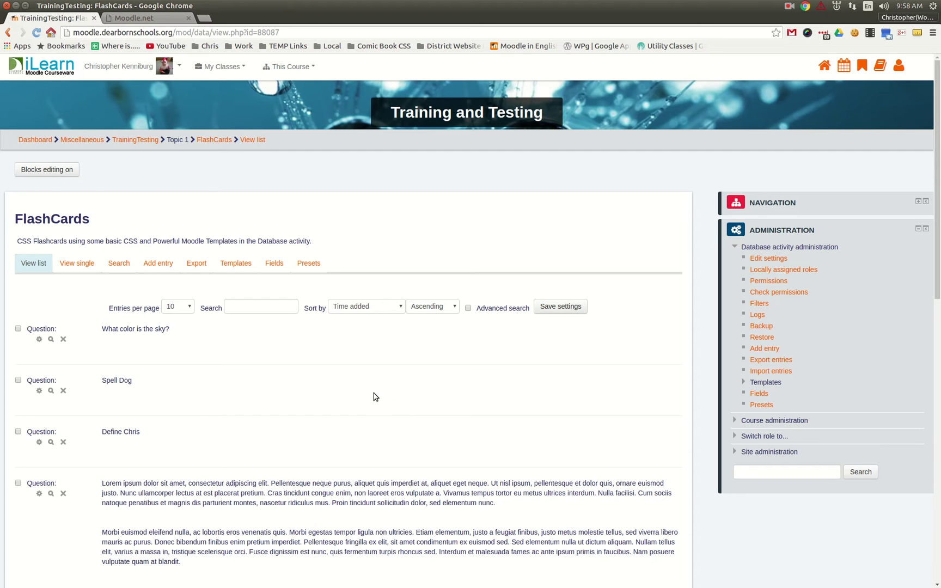
# - View the first flashcard singly and flip the sky card to its 'It is blue' answer
pyautogui.click(51, 340)
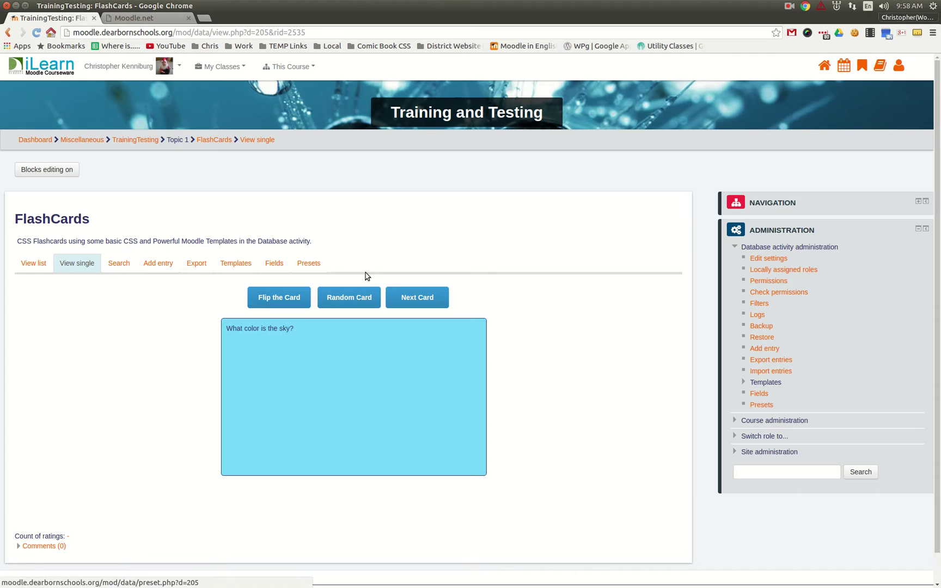
pyautogui.click(285, 297)
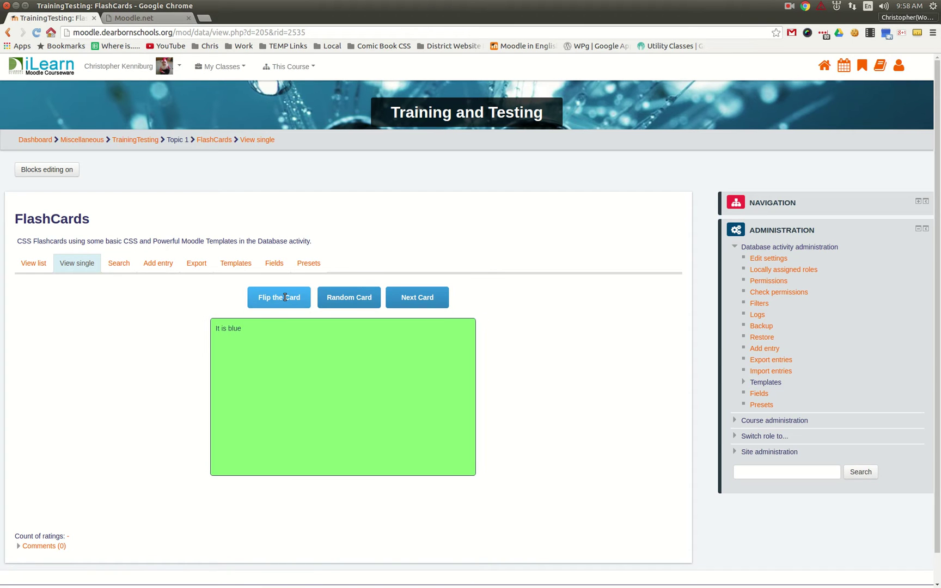
pyautogui.click(285, 298)
pyautogui.click(285, 297)
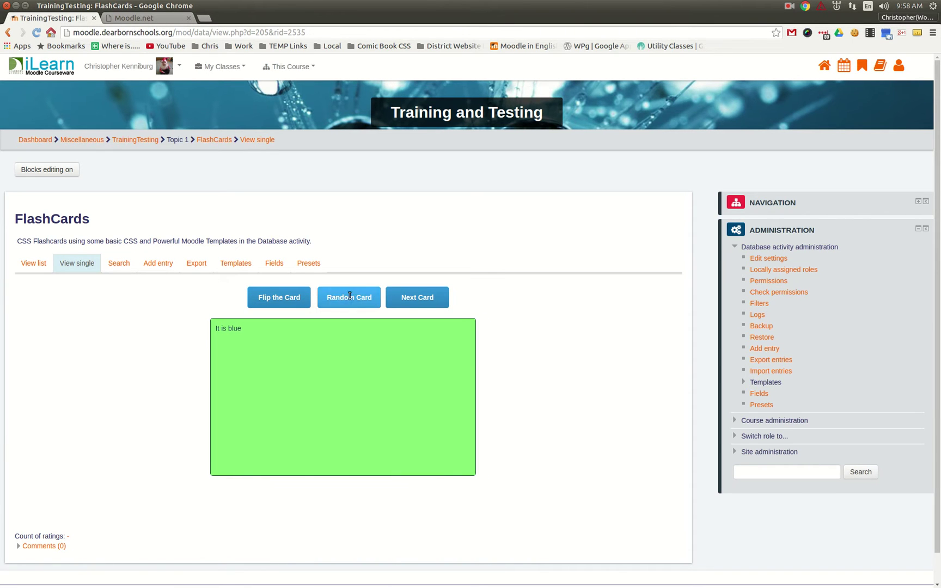
# - Move to the next card and flip the Spell Dog card over and back
pyautogui.click(417, 299)
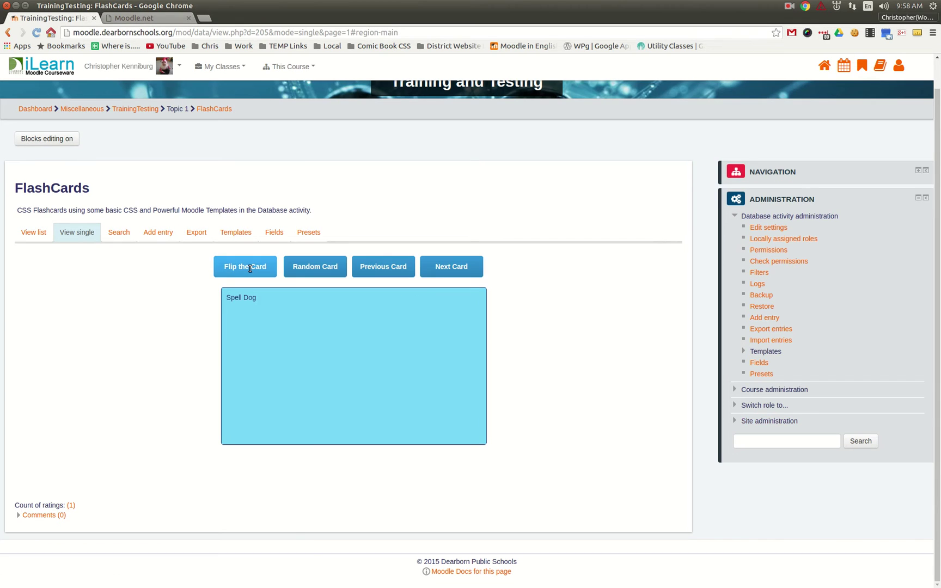
pyautogui.click(250, 268)
pyautogui.click(250, 268)
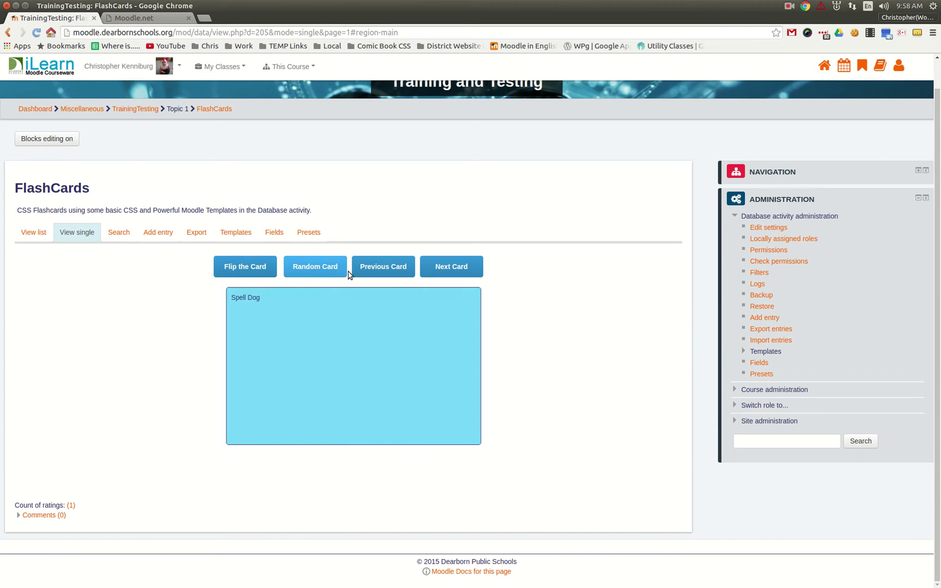
# - Shuffle through random flashcards until the Spell Dog card reappears
pyautogui.click(303, 270)
pyautogui.click(303, 271)
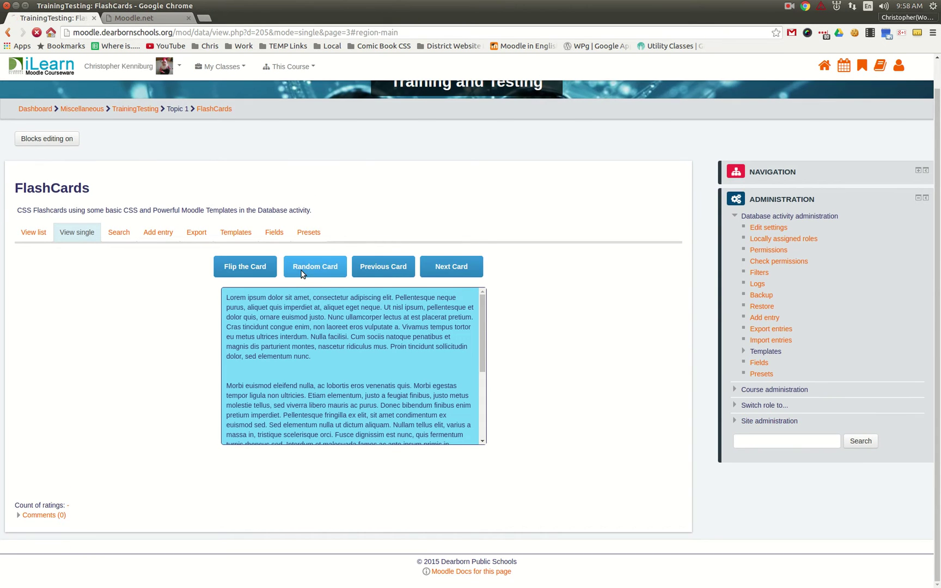
pyautogui.click(302, 273)
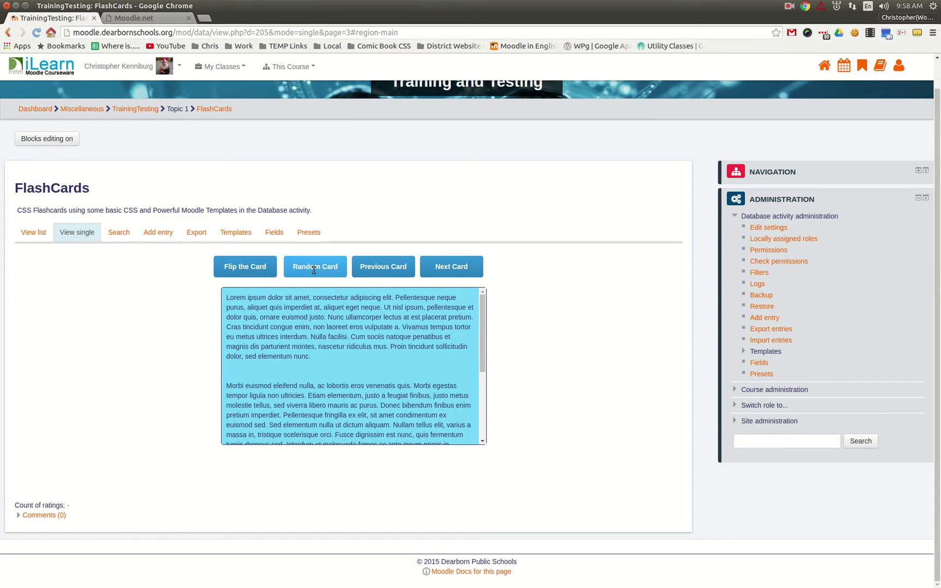
pyautogui.click(313, 270)
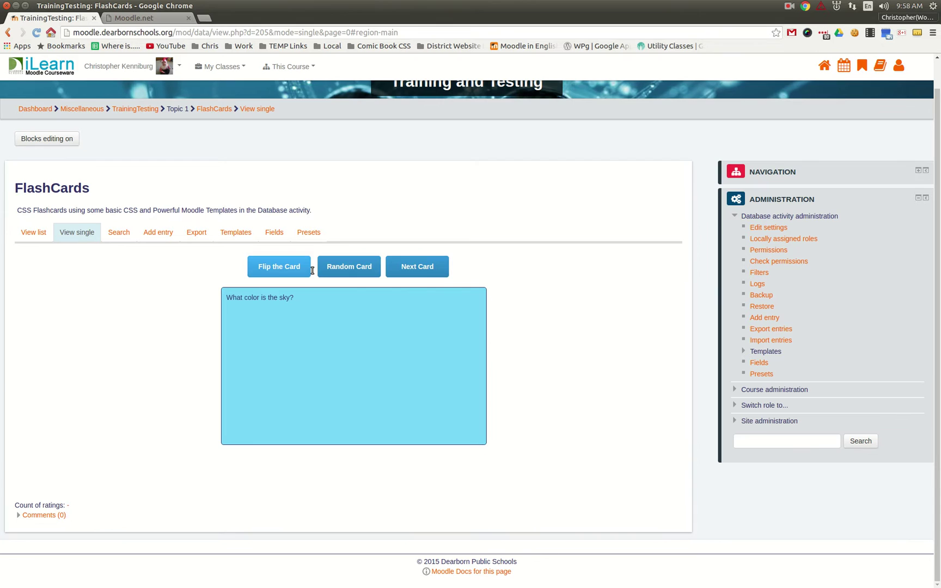
pyautogui.click(334, 271)
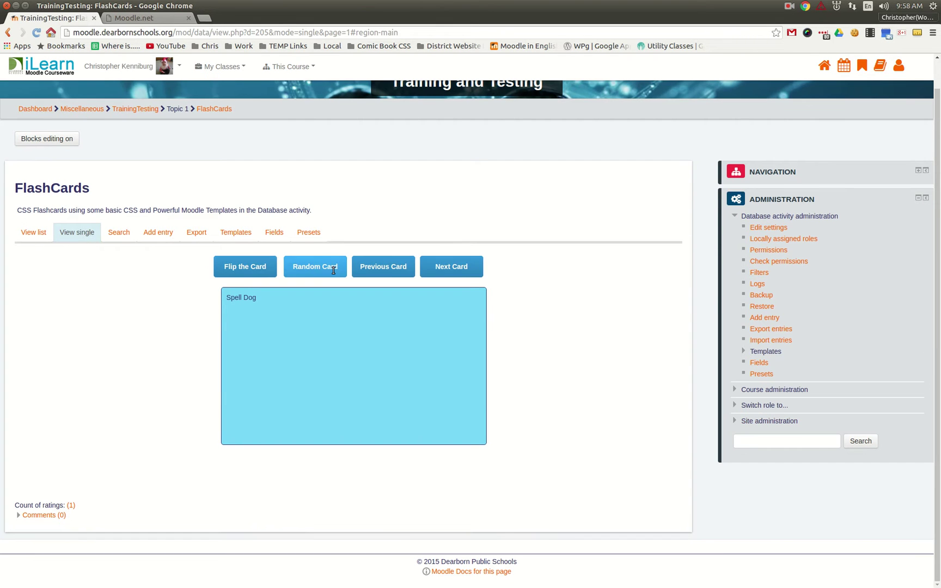
# - Advance card by card past lorem ipsum, Define Moodle and the sample card to the video card
pyautogui.click(450, 274)
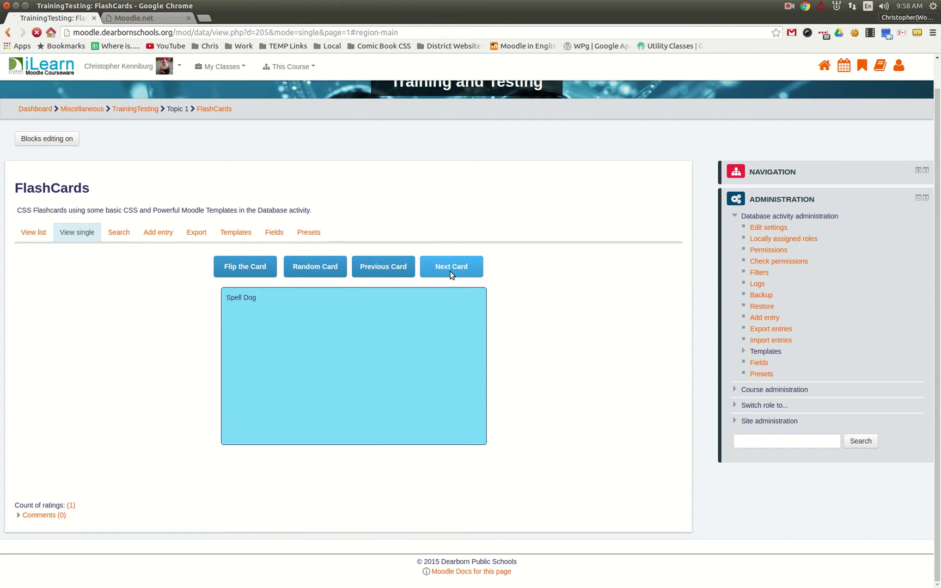
pyautogui.click(450, 274)
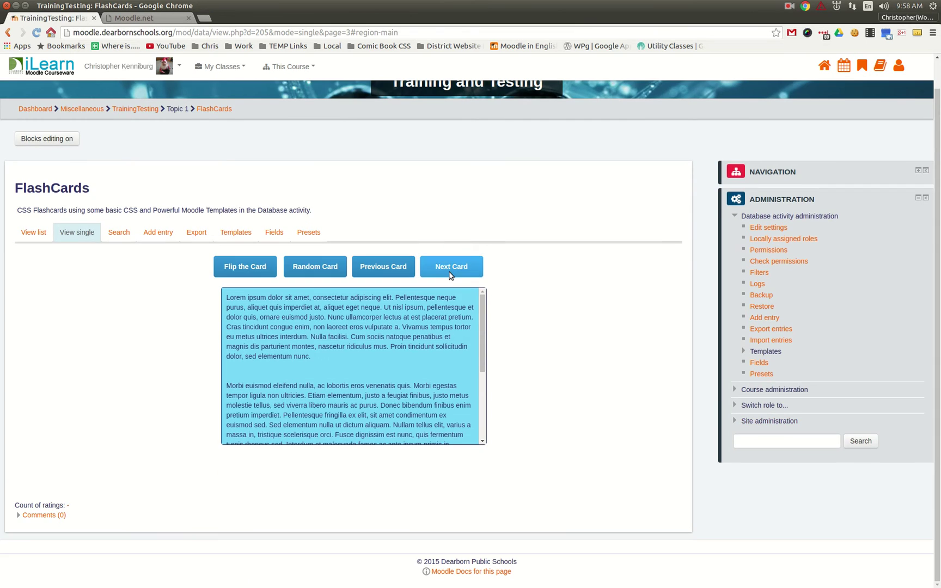
pyautogui.click(450, 274)
pyautogui.click(450, 274)
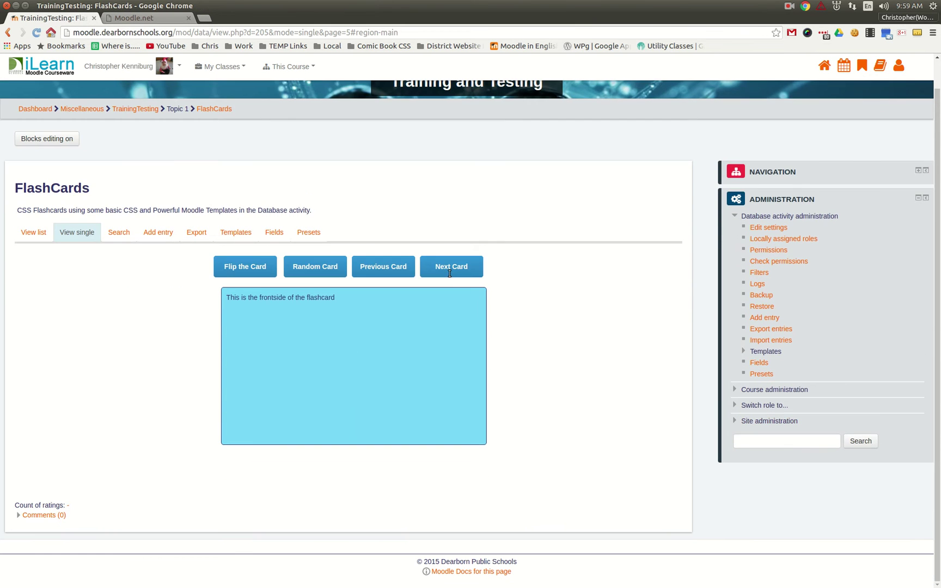
pyautogui.click(451, 275)
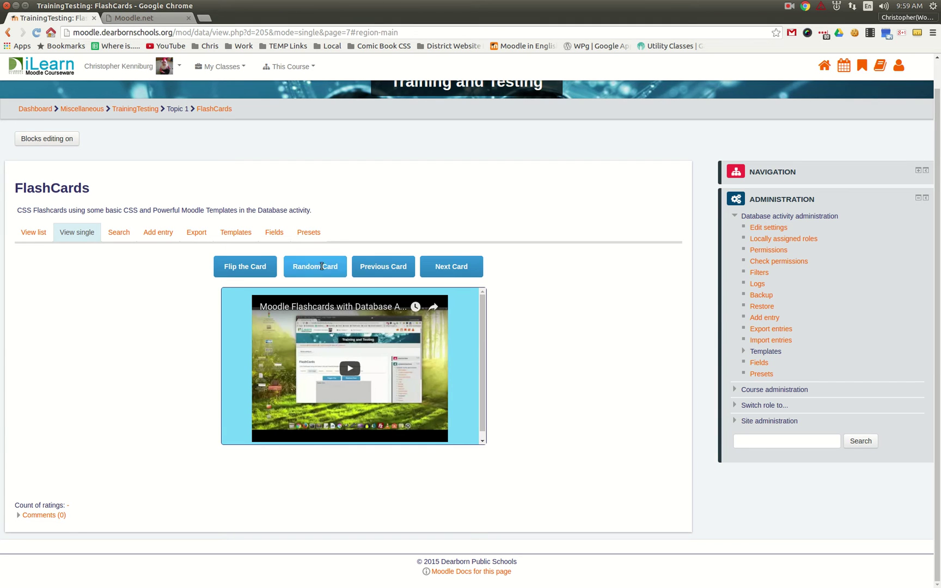
# - Flip the video flashcard back and forth between its two sides
pyautogui.click(257, 265)
pyautogui.click(257, 265)
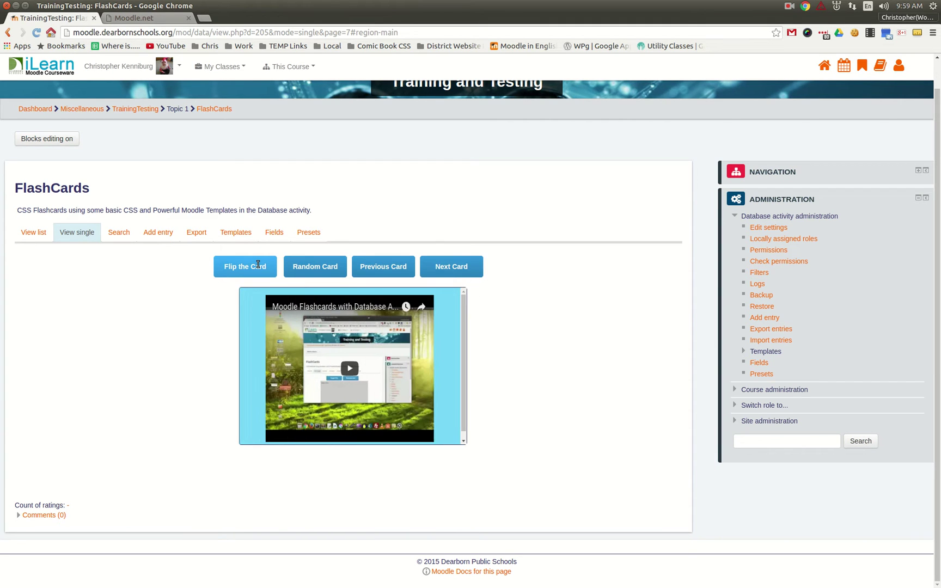
pyautogui.click(258, 265)
pyautogui.click(258, 265)
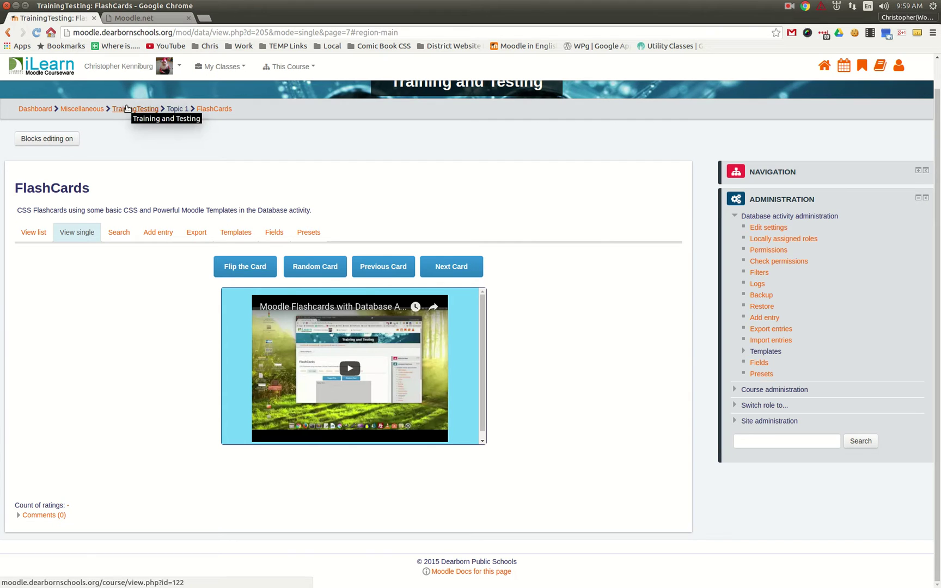
# - Save FlashCards-preset-20160308_1609.zip from Moodle.net's Flashcards preset entry to the Desktop
pyautogui.click(144, 18)
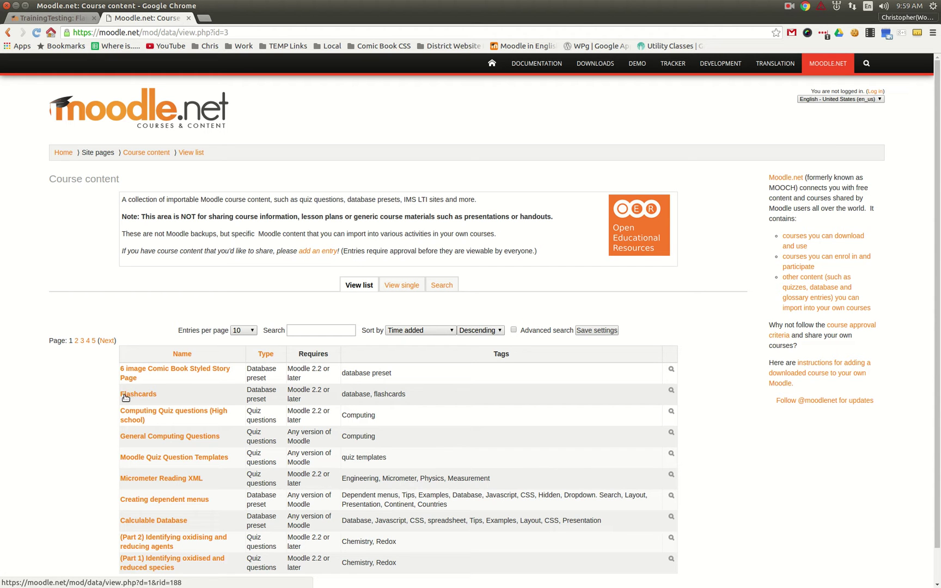
pyautogui.click(671, 390)
pyautogui.scroll(-5, 277, 319)
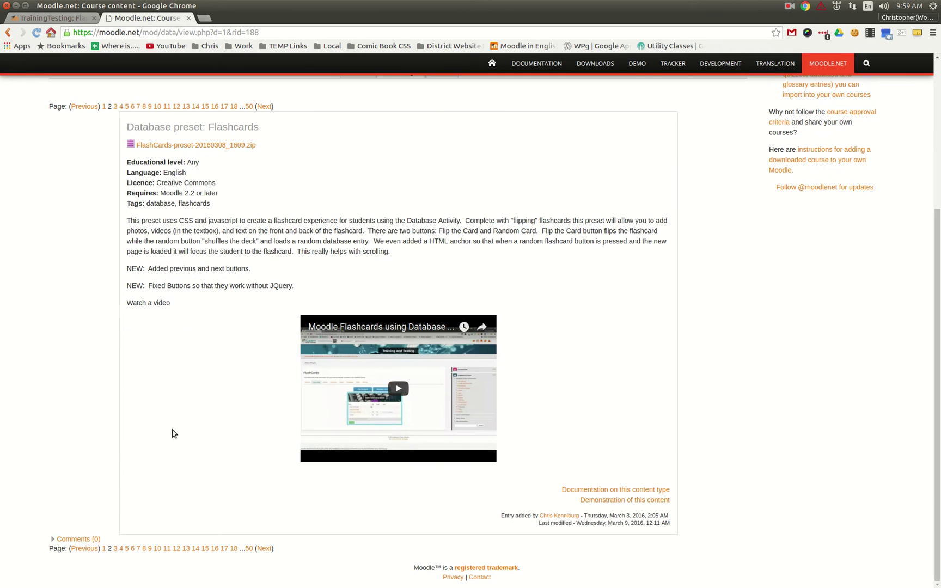
pyautogui.click(204, 148)
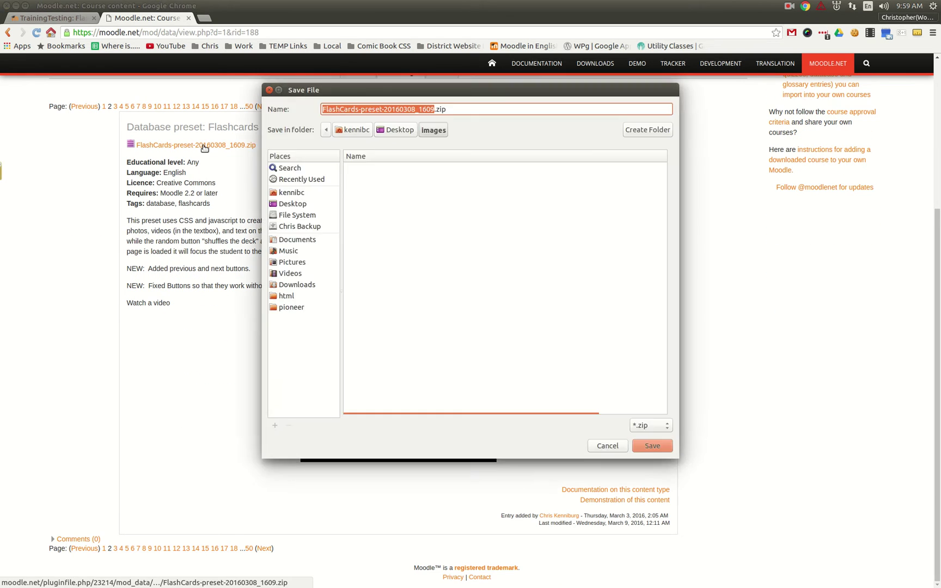
pyautogui.click(299, 204)
pyautogui.click(653, 446)
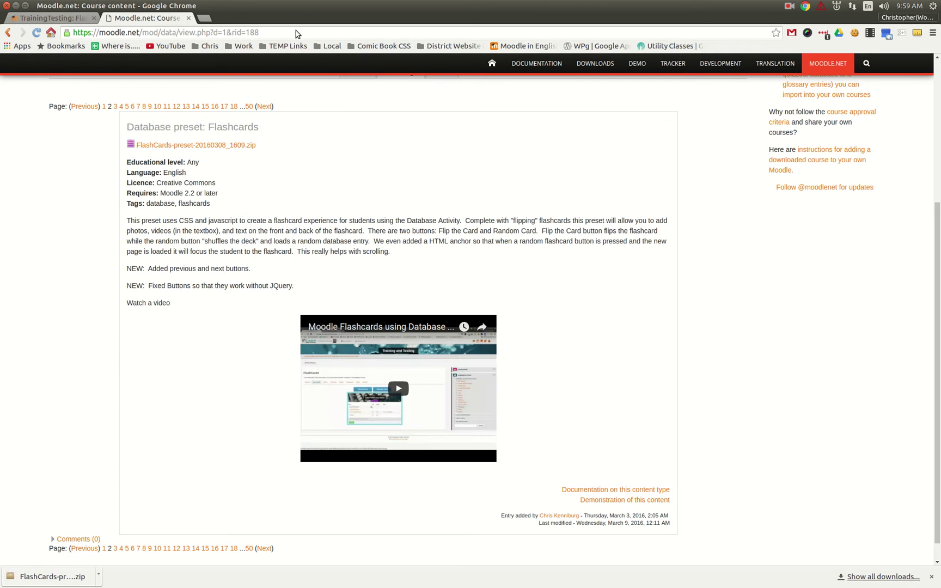
# - Go to the TrainingTesting course page and turn editing on
pyautogui.click(84, 19)
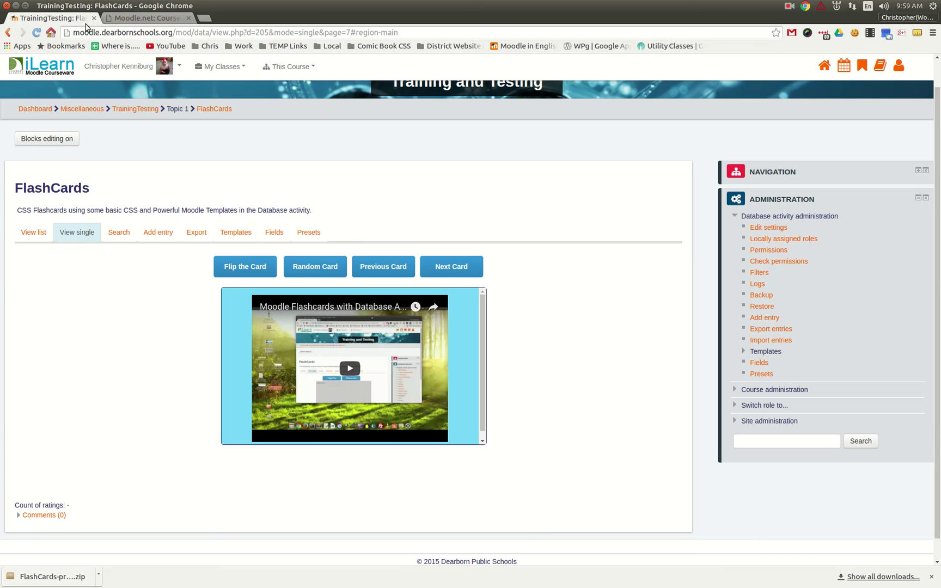
pyautogui.click(146, 109)
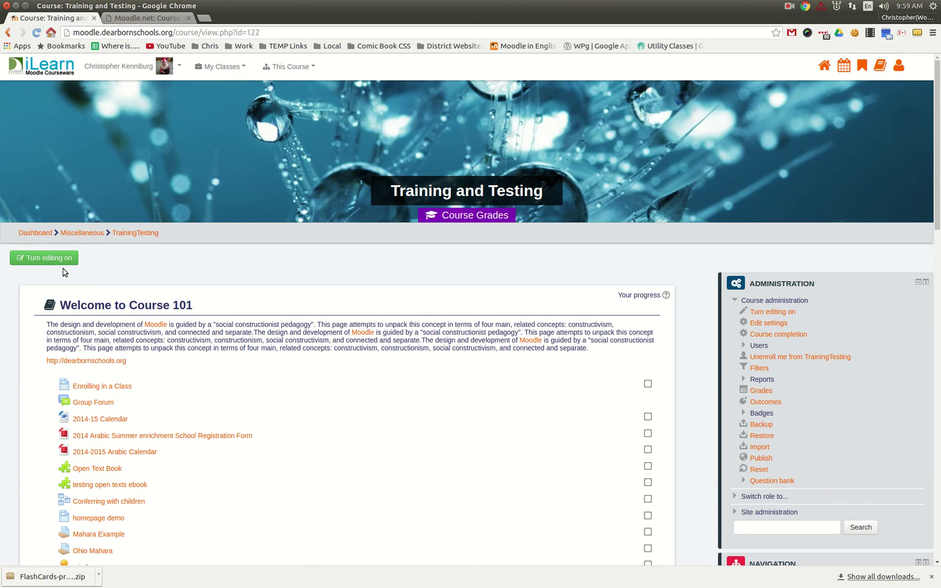
pyautogui.click(44, 258)
pyautogui.scroll(-20, 445, 387)
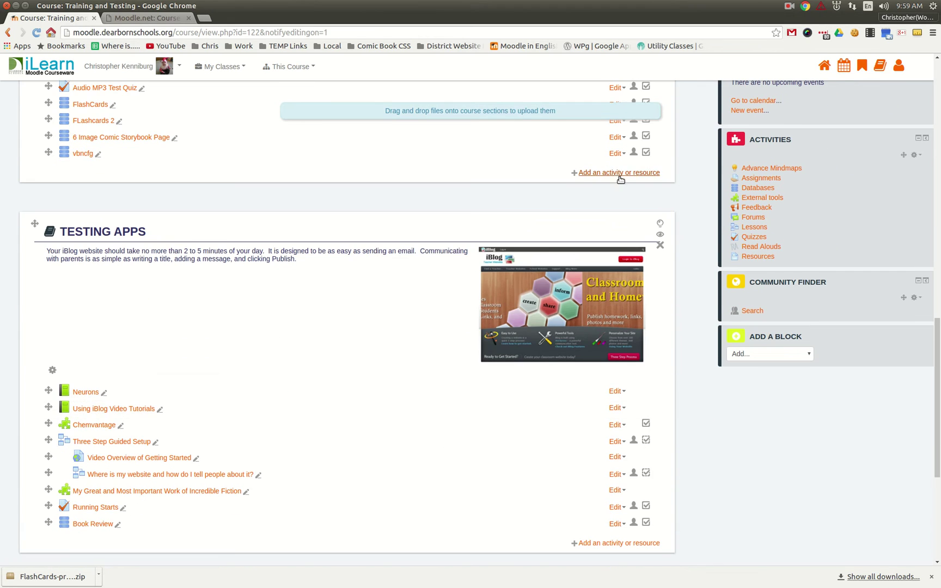
# - Add a Database activity named Flashcards to Topic 1 and save and display it
pyautogui.click(623, 173)
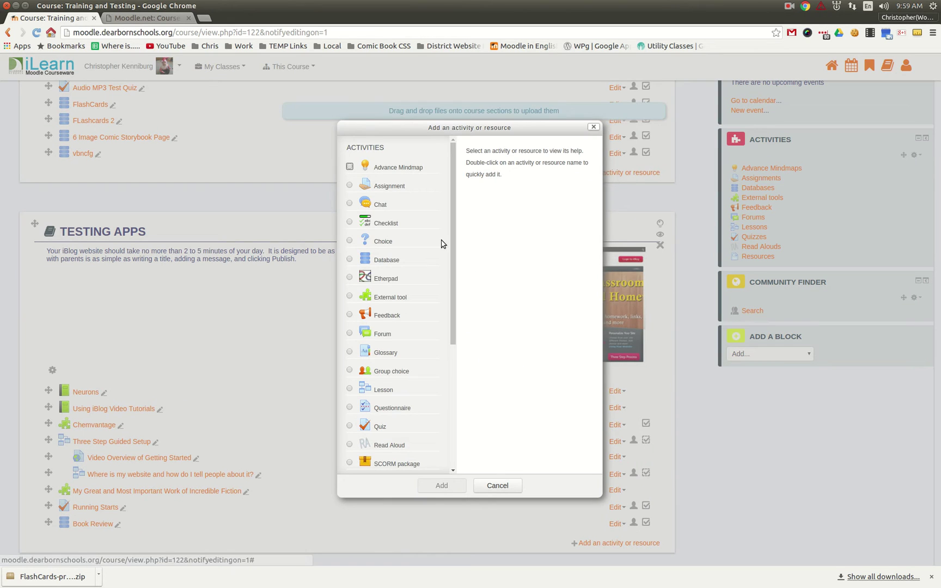
pyautogui.click(376, 260)
pyautogui.click(441, 486)
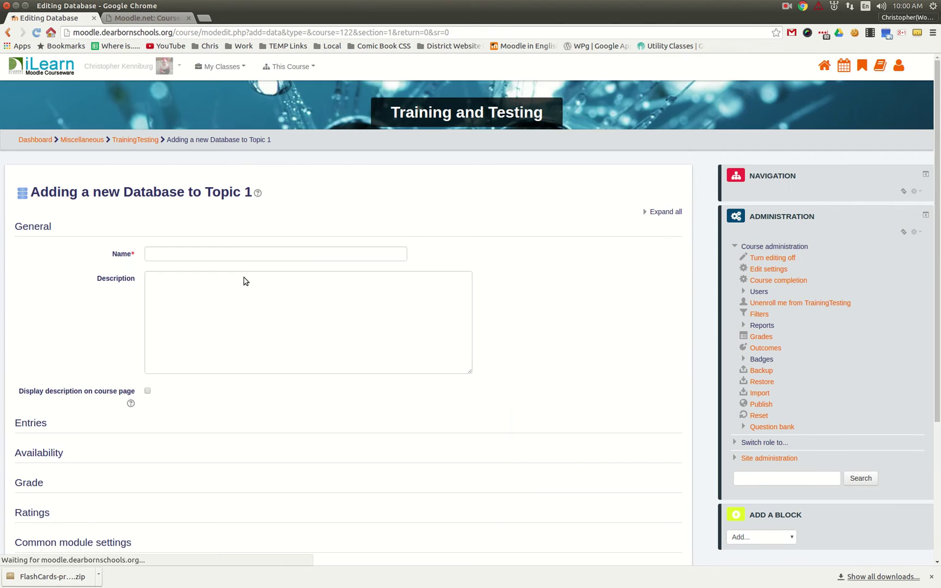
pyautogui.click(238, 256)
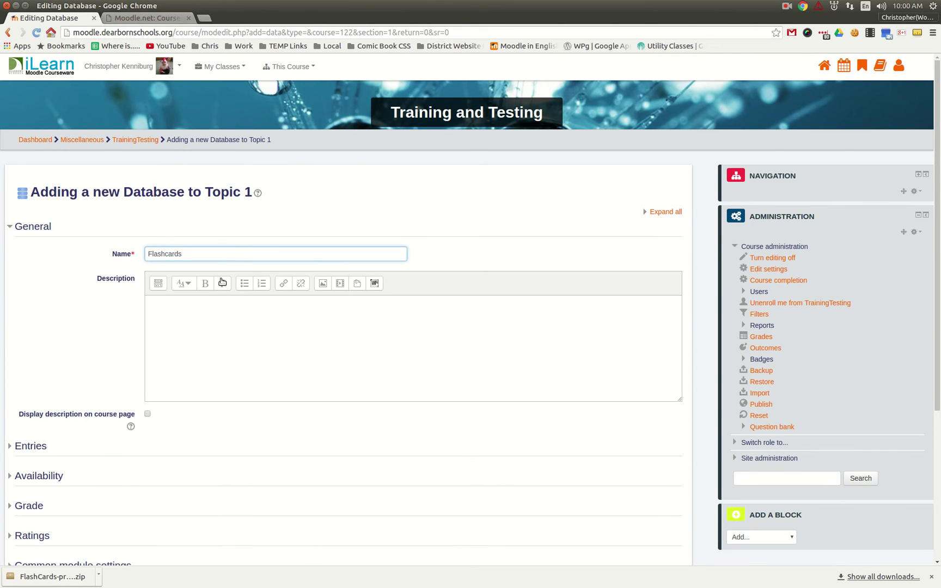
pyautogui.scroll(-5, 218, 294)
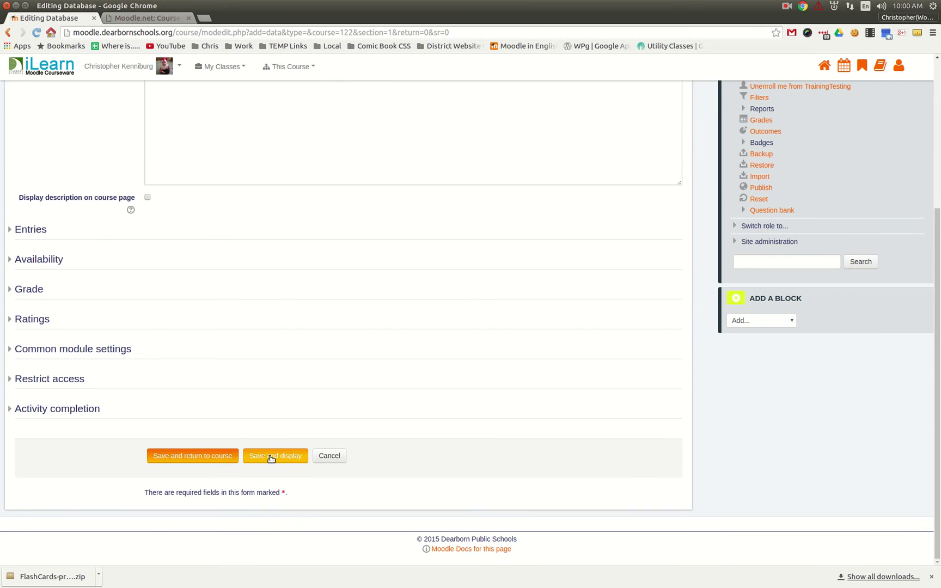
pyautogui.click(271, 459)
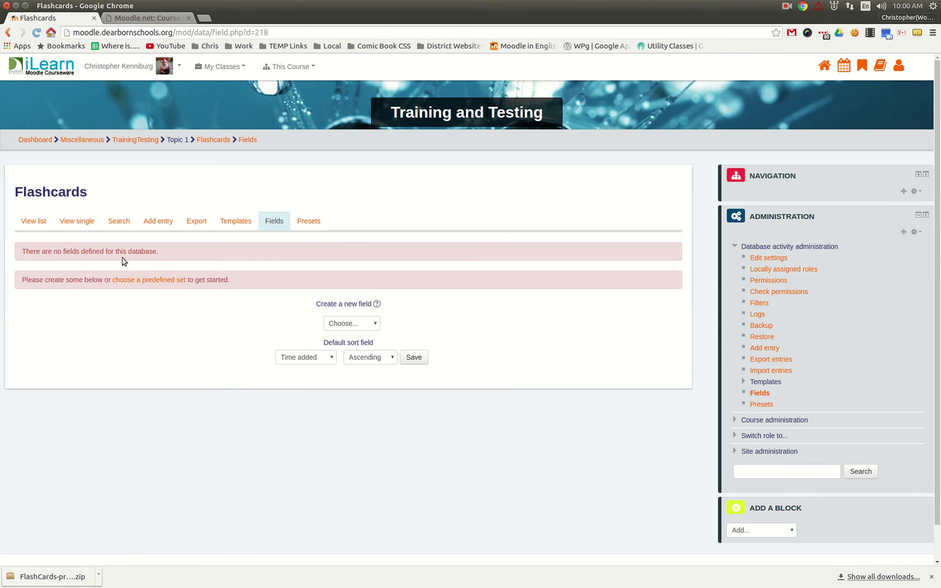
# - Import the FlashCards preset zip from the Desktop, apply its field mappings, and start a new entry
pyautogui.click(152, 280)
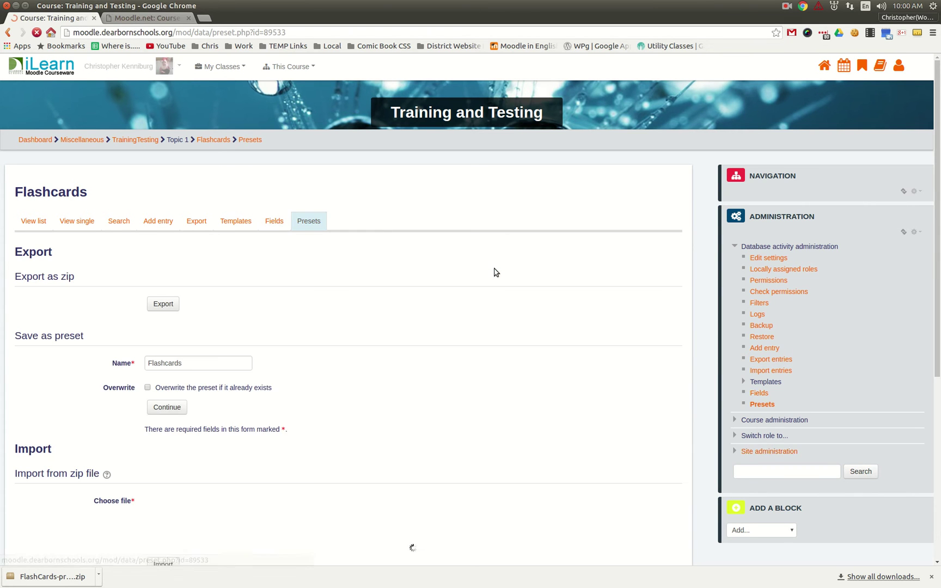
pyautogui.scroll(-5, 409, 342)
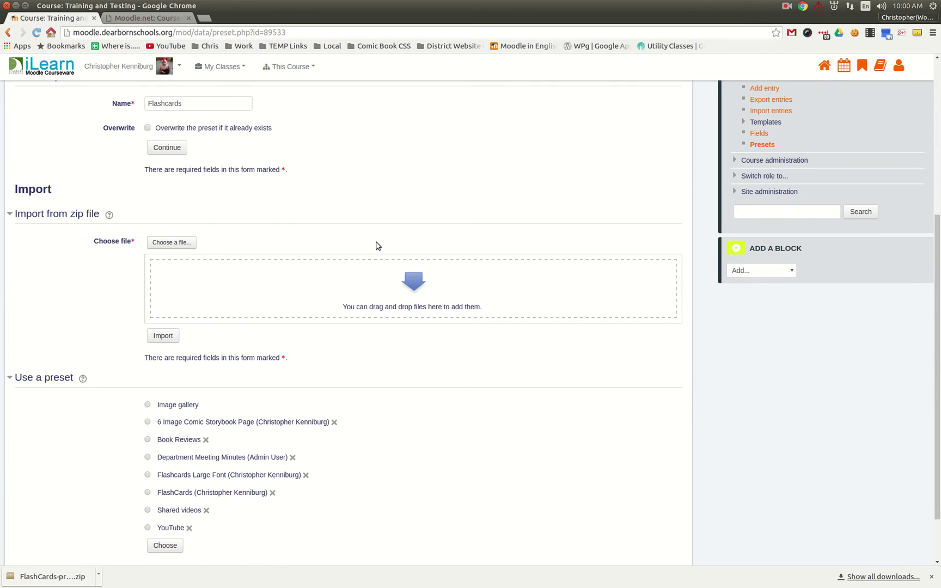
pyautogui.doubleClick(513, 2)
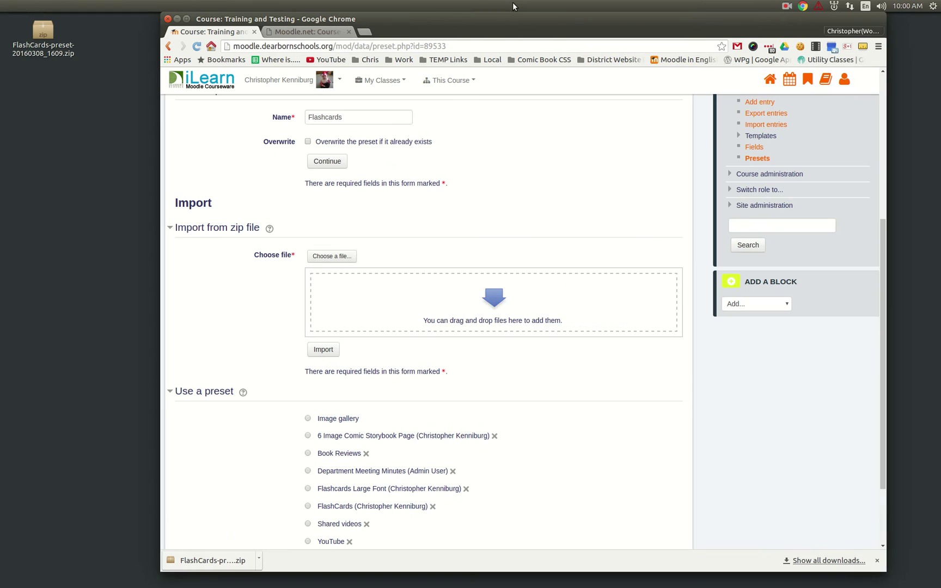
pyautogui.moveTo(43, 30); pyautogui.dragTo(381, 306)
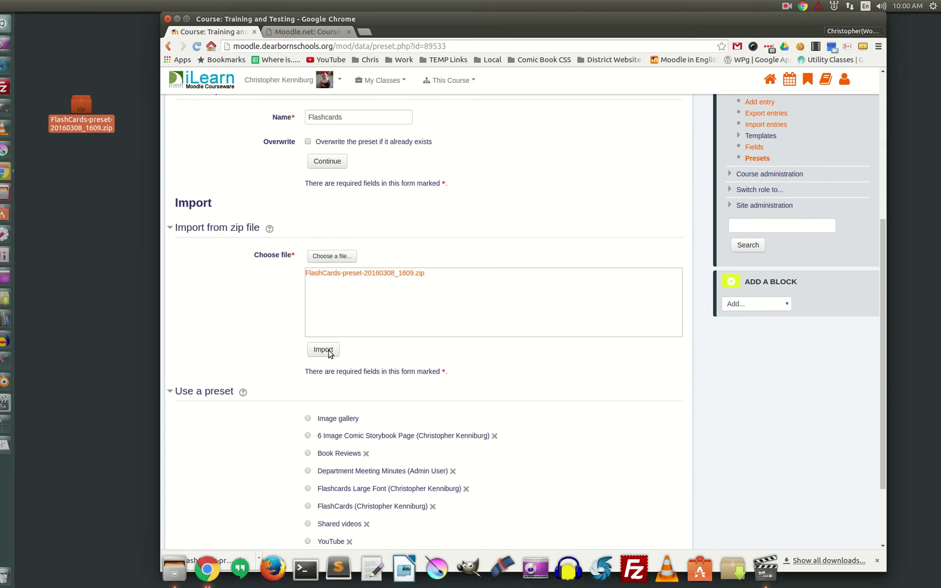
pyautogui.click(323, 349)
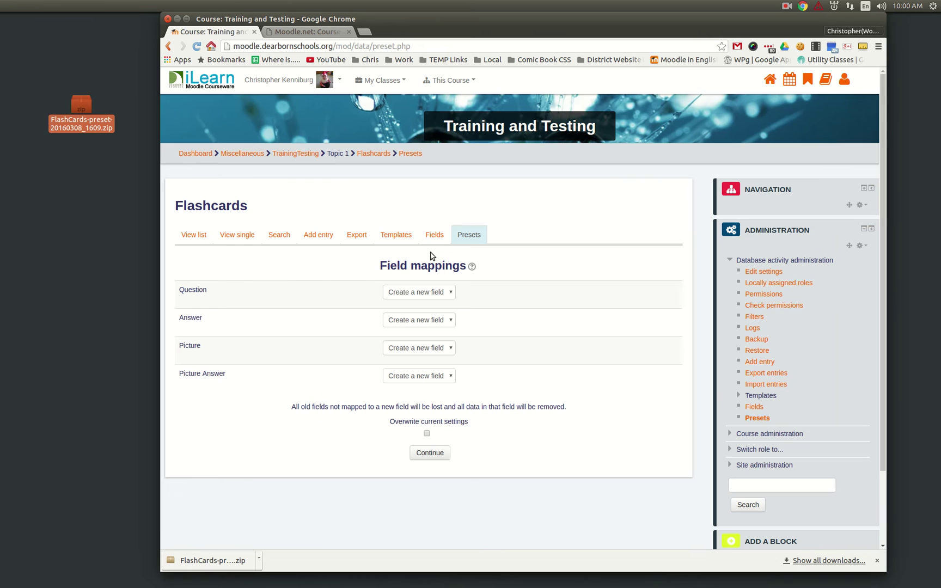
pyautogui.click(433, 459)
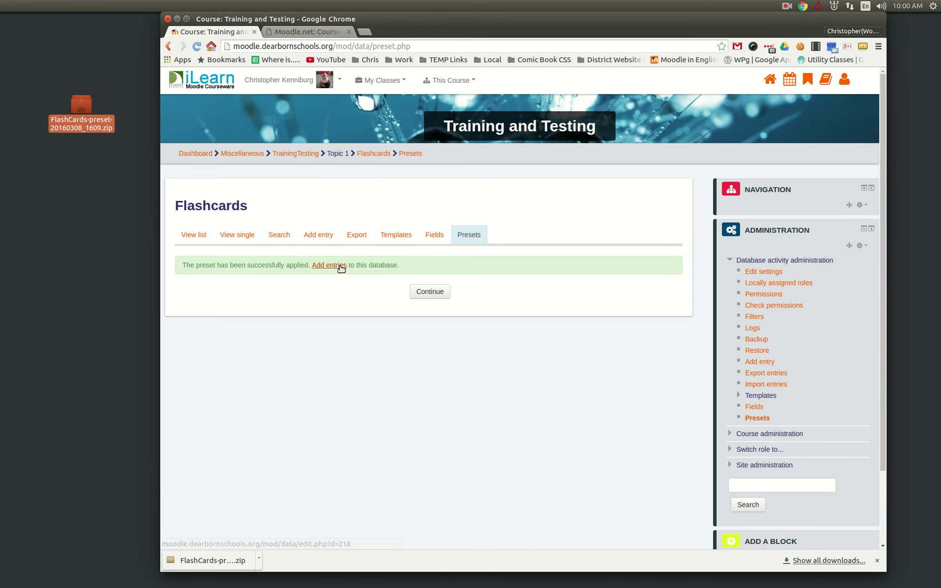
pyautogui.click(334, 265)
pyautogui.scroll(-3, 597, 412)
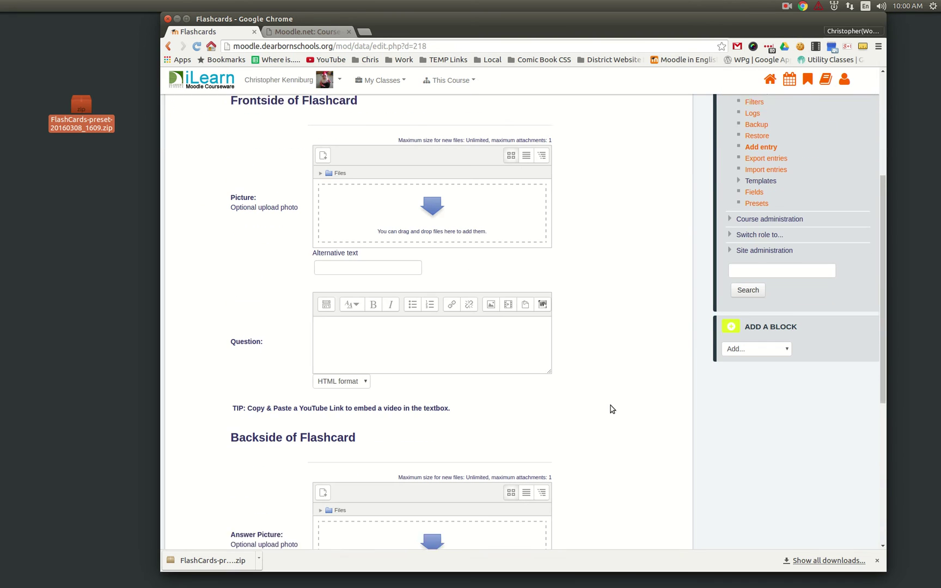
# - Save a flashcard with question '2x2' and answer '4', then view it
pyautogui.click(451, 336)
pyautogui.write('What')
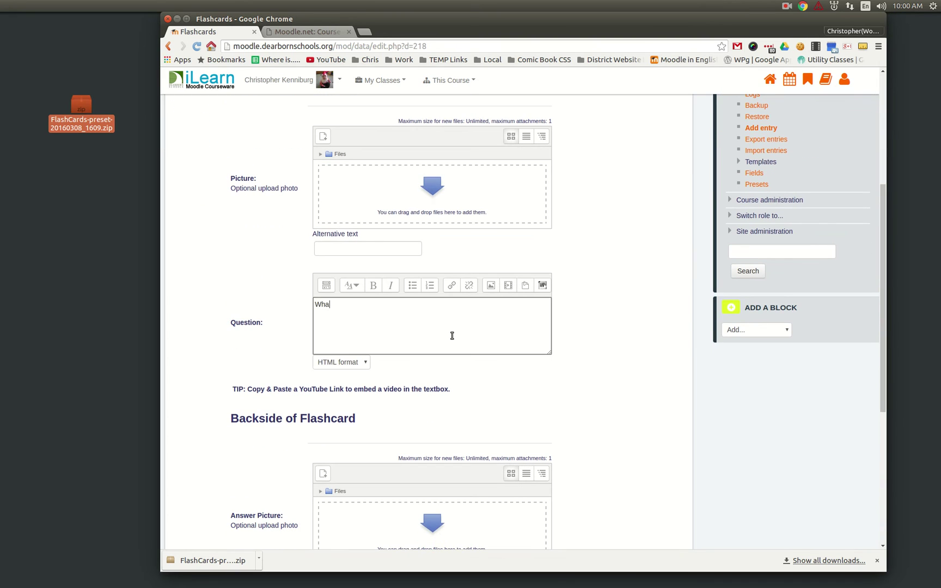
pyautogui.press('BackSpace')
pyautogui.press('BackSpace')
pyautogui.press('BackSpace')
pyautogui.press('BackSpace')
pyautogui.write('2x2')
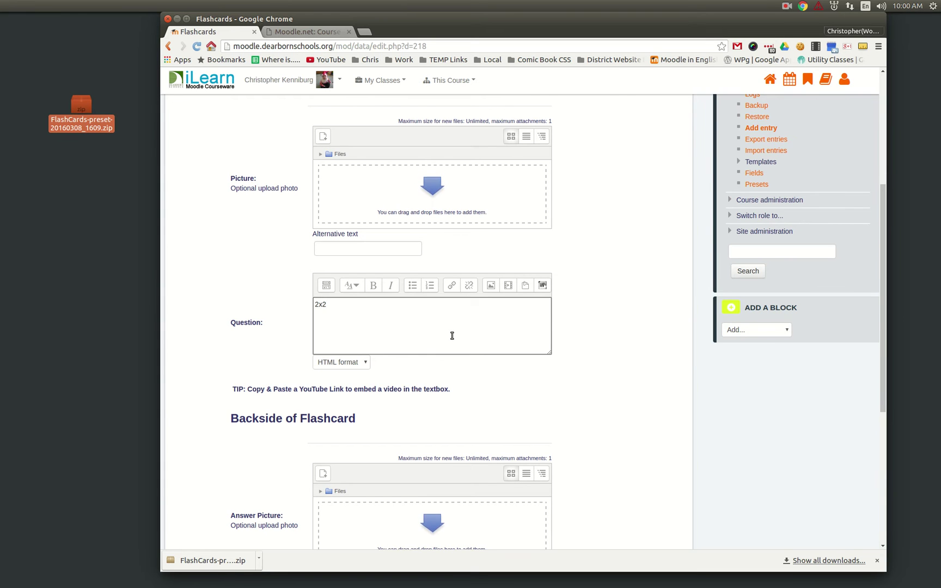
pyautogui.scroll(-1, 412, 381)
pyautogui.scroll(-7, 412, 381)
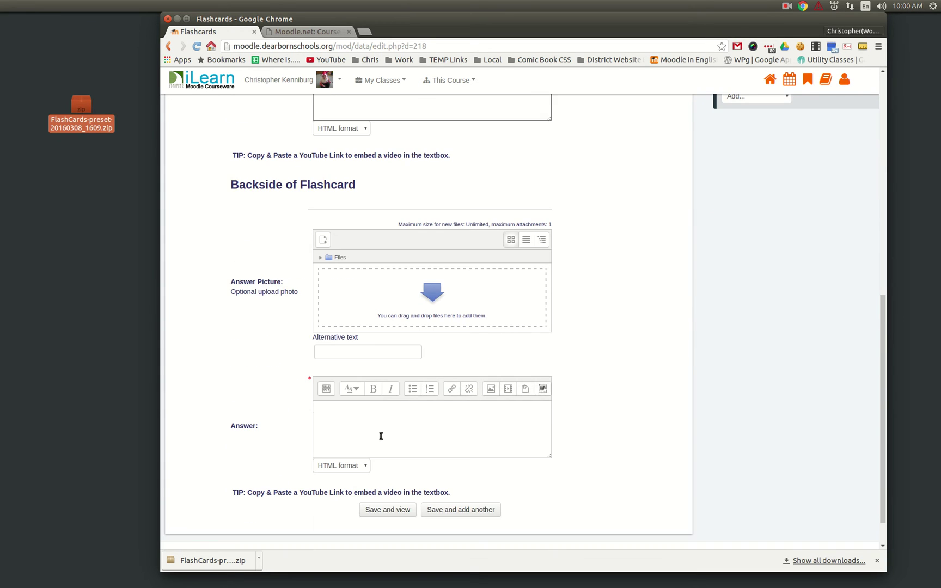
pyautogui.click(381, 408)
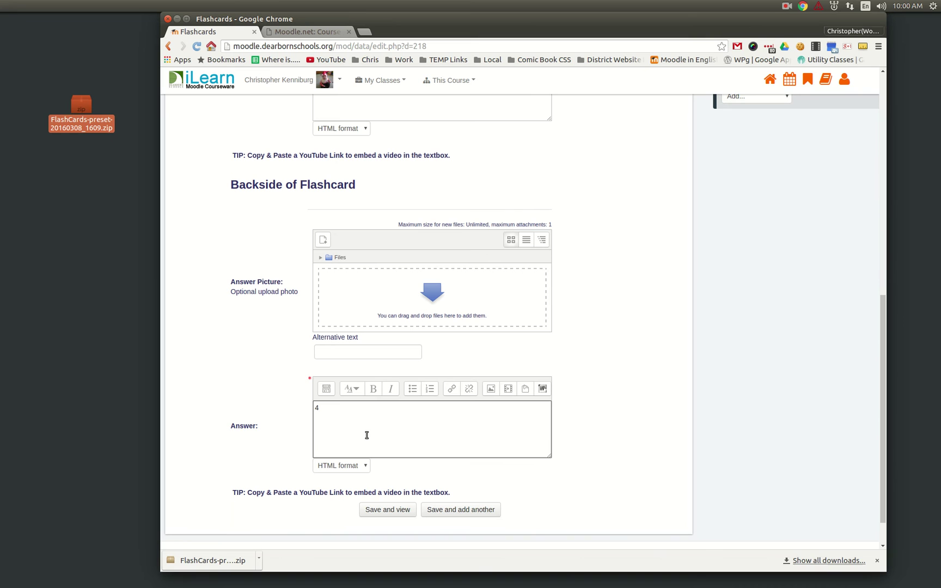
pyautogui.click(406, 512)
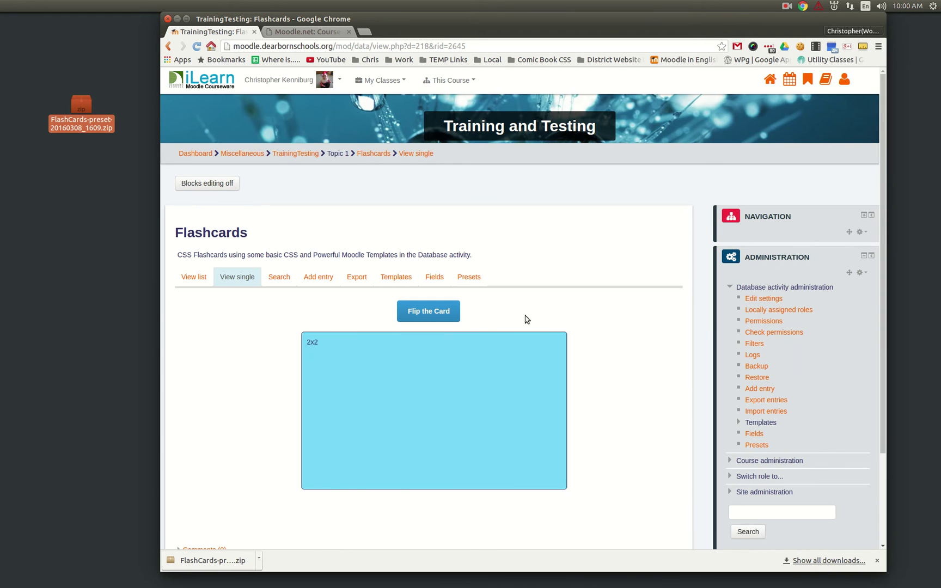
# - Start a new card with question 'What do you see?' and Lockers.JPG as its picture
pyautogui.click(325, 276)
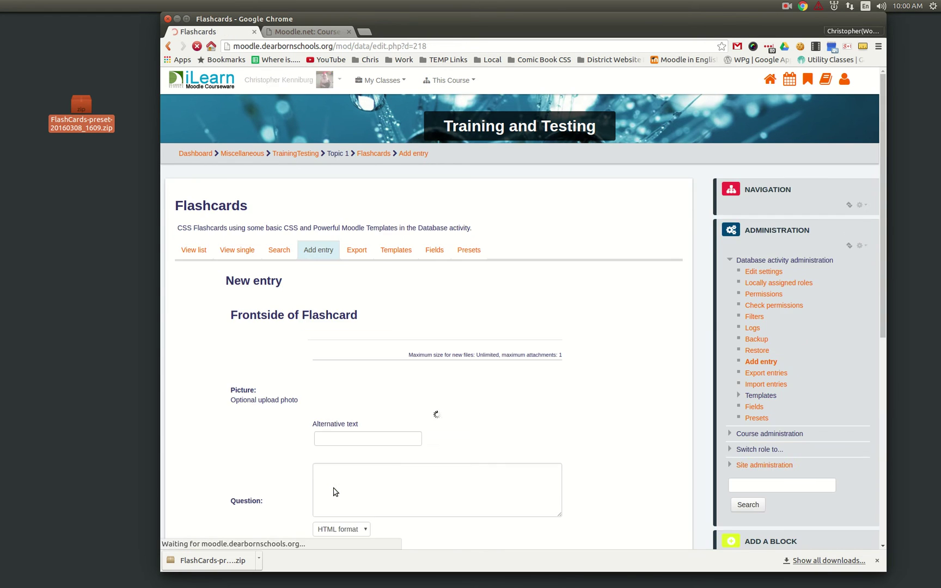
pyautogui.scroll(-2, 332, 492)
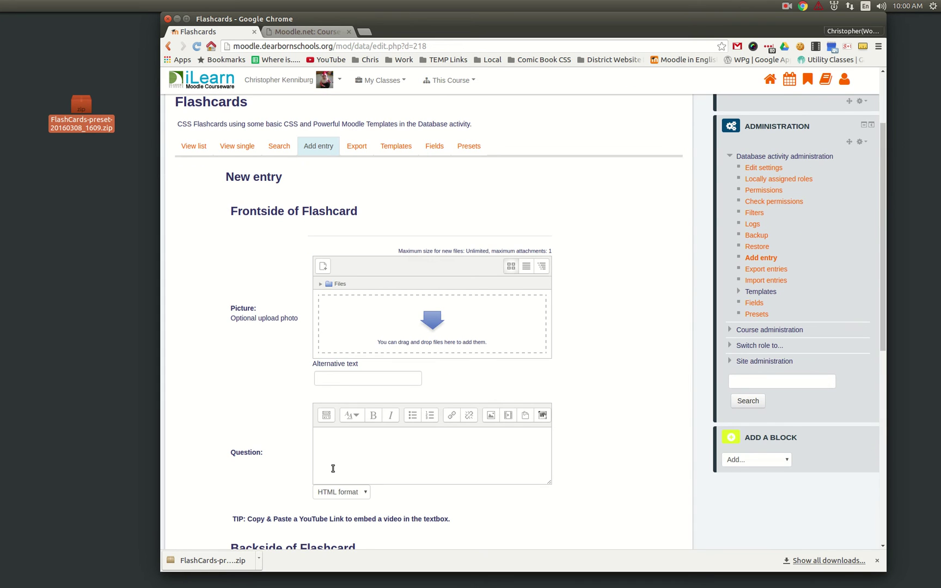
pyautogui.click(383, 442)
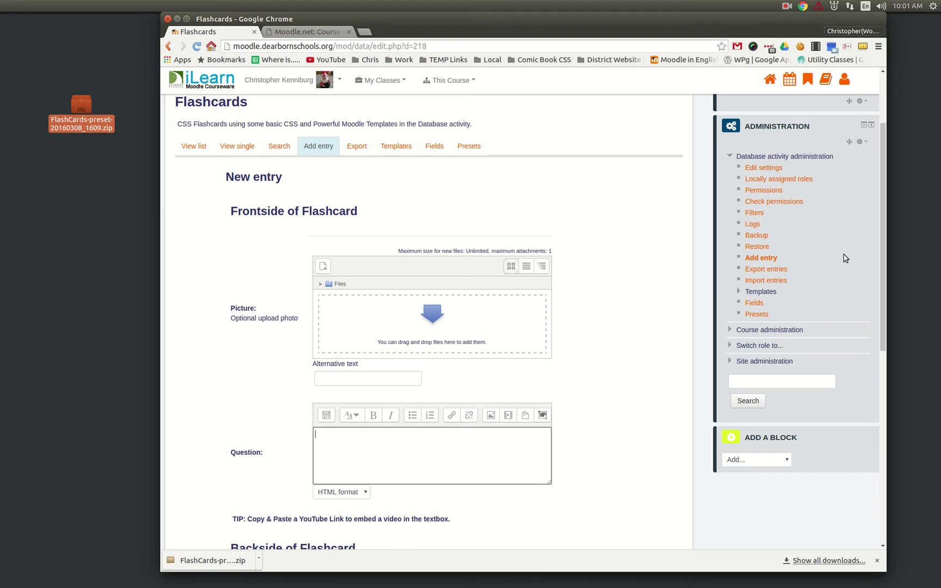
pyautogui.write('What do you see?')
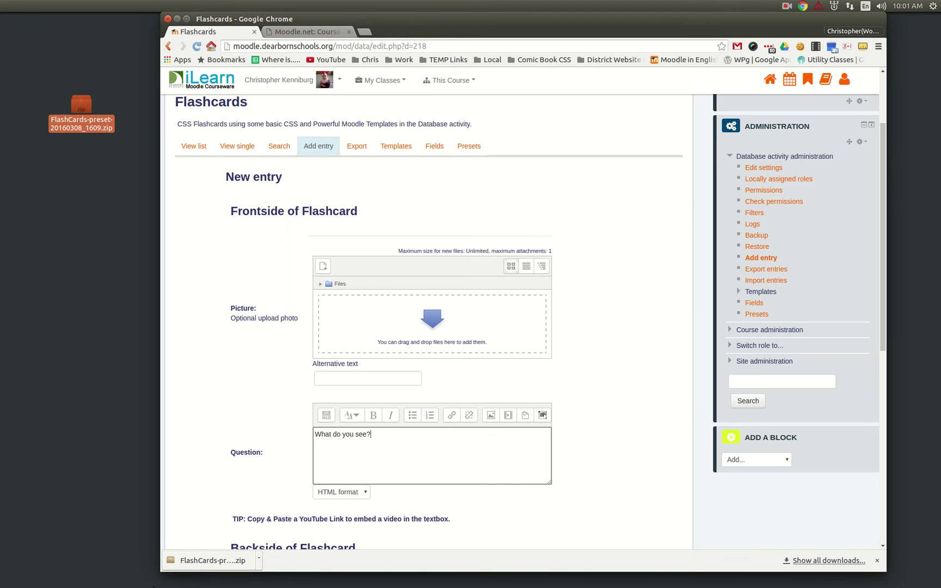
pyautogui.click(175, 569)
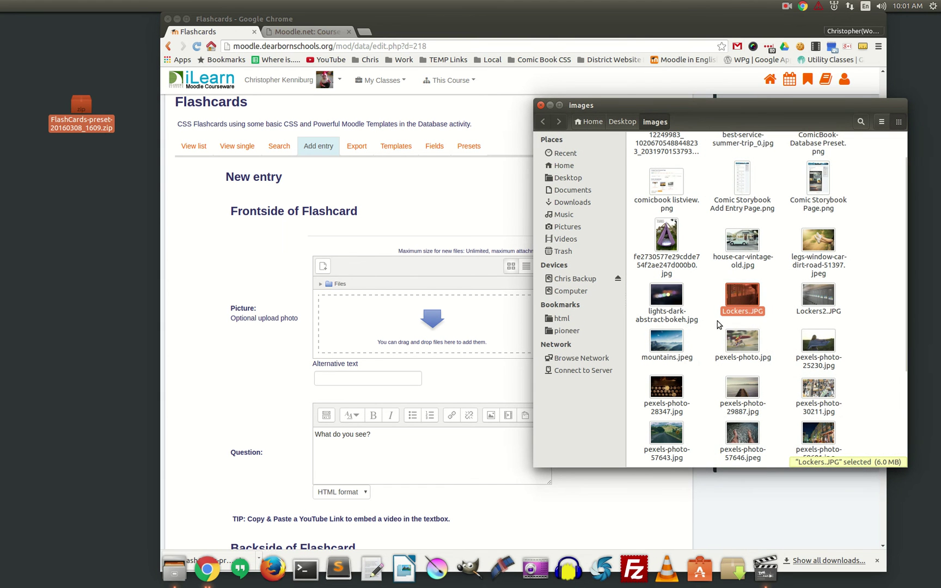
pyautogui.moveTo(741, 298); pyautogui.dragTo(406, 336)
# - Enter the answer 'Lockers and hallway' and save and view the card
pyautogui.scroll(-5, 256, 408)
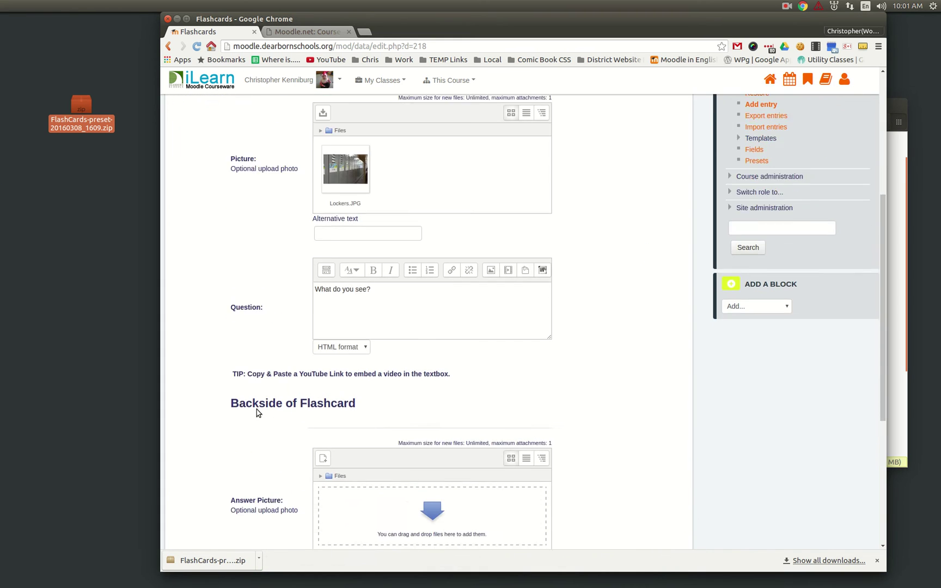
pyautogui.scroll(-5, 255, 412)
pyautogui.click(391, 377)
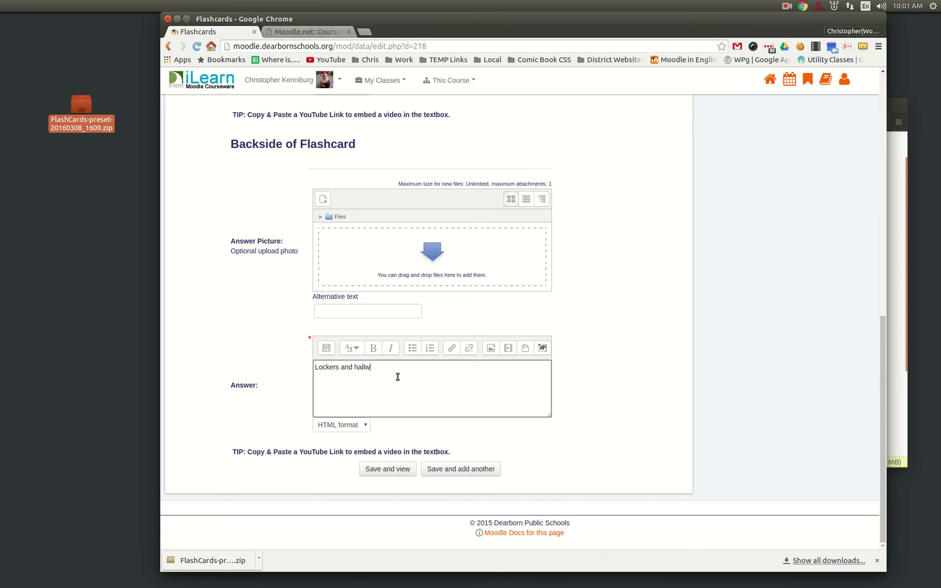
pyautogui.click(386, 468)
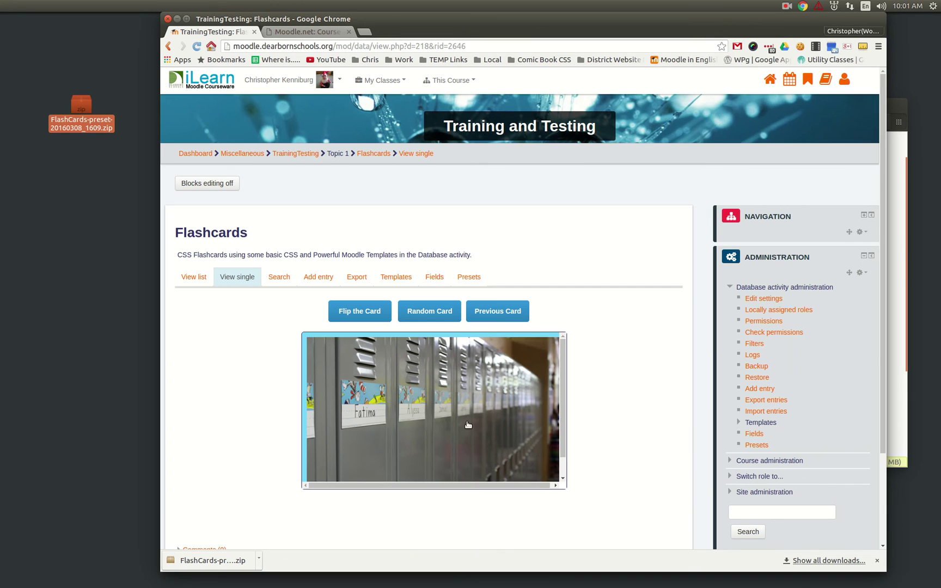
pyautogui.moveTo(561, 357)
pyautogui.mouseDown()
pyautogui.moveTo(561, 391)
pyautogui.moveTo(563, 357)
pyautogui.mouseUp()
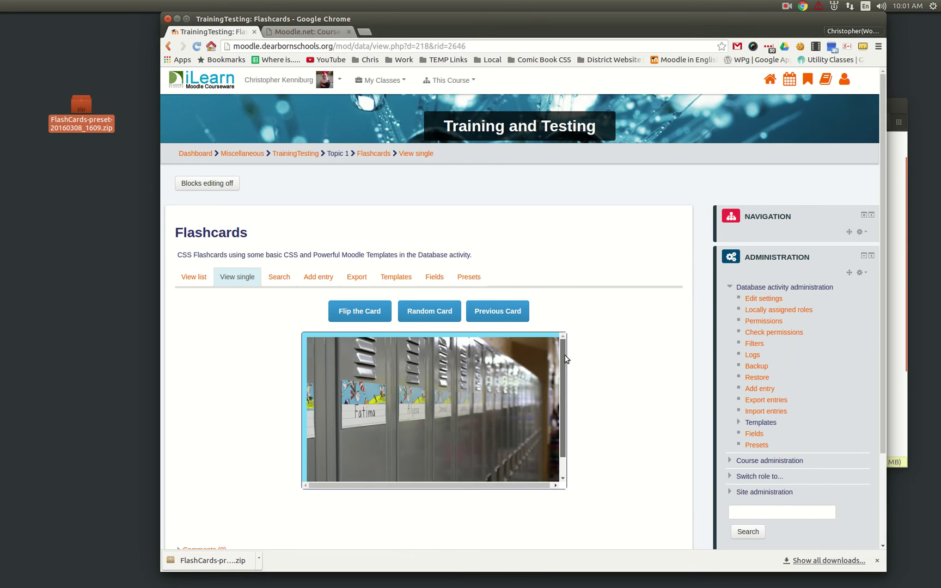
pyautogui.click(386, 310)
pyautogui.click(338, 318)
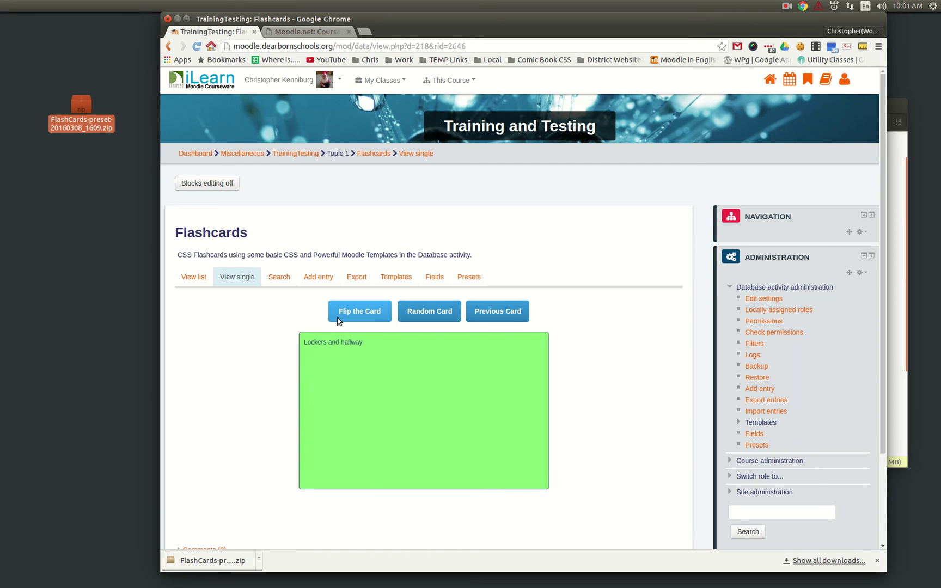
pyautogui.scroll(-1, 563, 436)
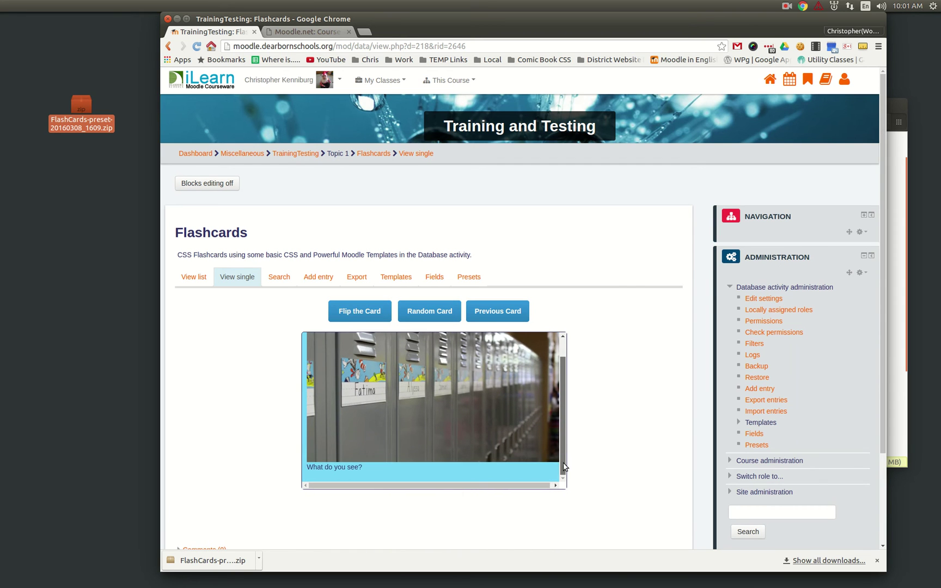
pyautogui.scroll(1, 563, 435)
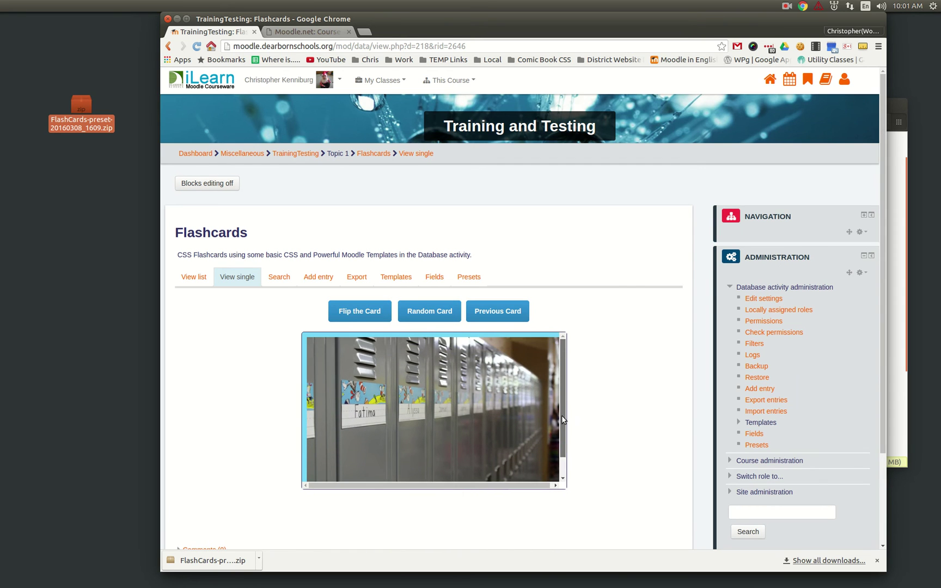
pyautogui.click(556, 485)
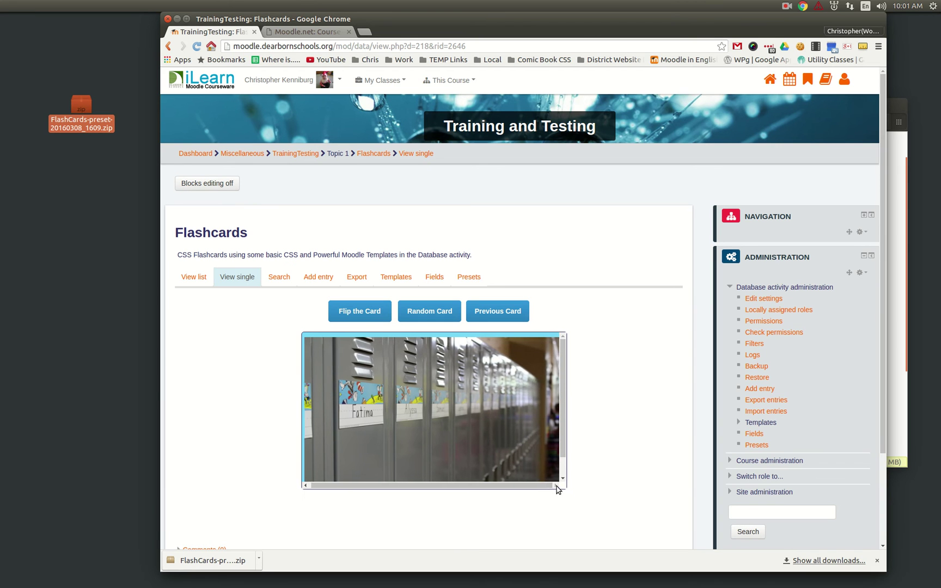
pyautogui.moveTo(561, 441); pyautogui.dragTo(563, 466)
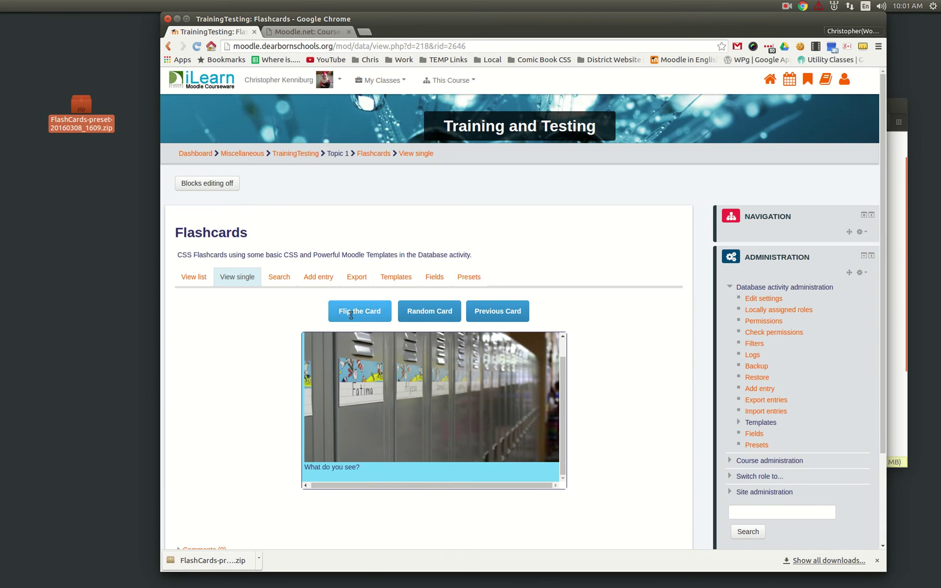
pyautogui.click(374, 312)
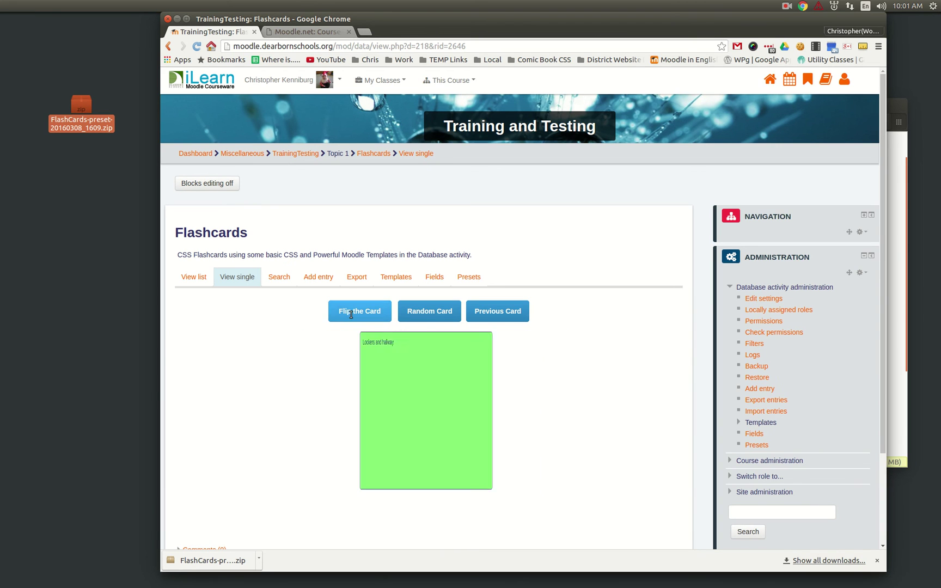
pyautogui.click(419, 310)
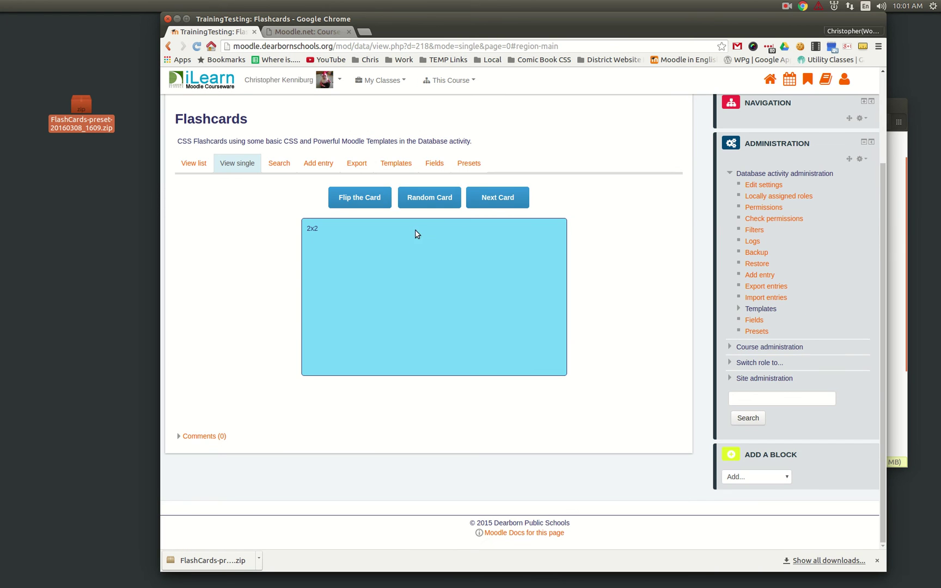
pyautogui.click(427, 196)
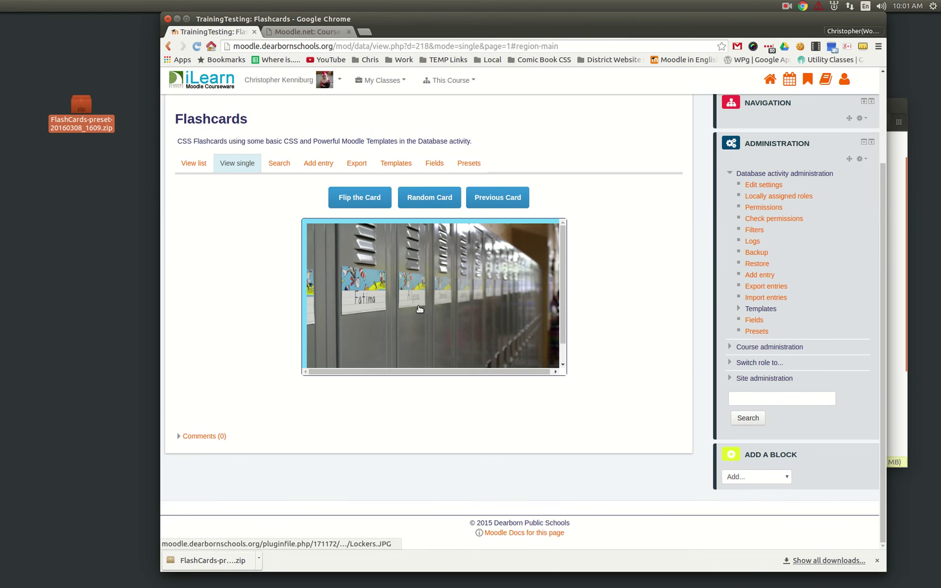
pyautogui.click(515, 202)
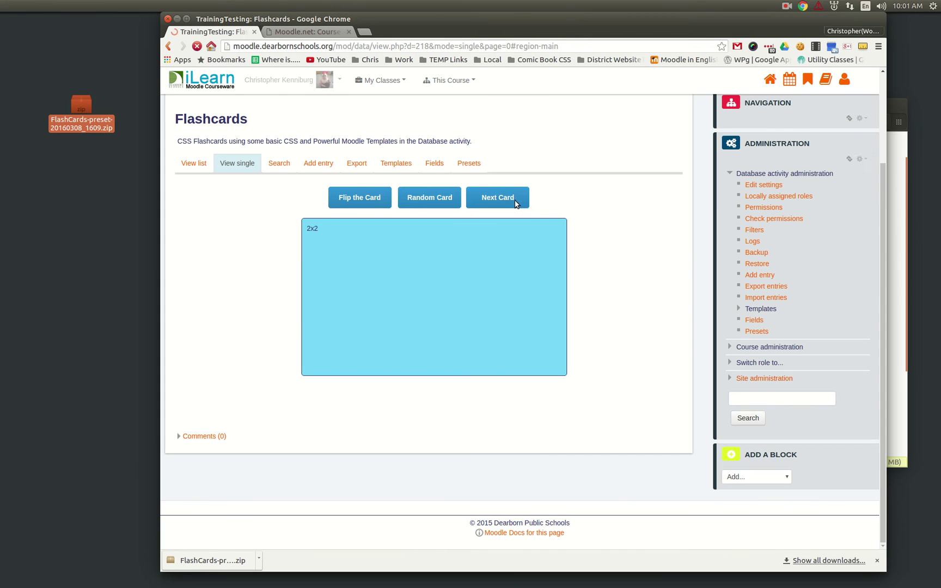
pyautogui.click(511, 197)
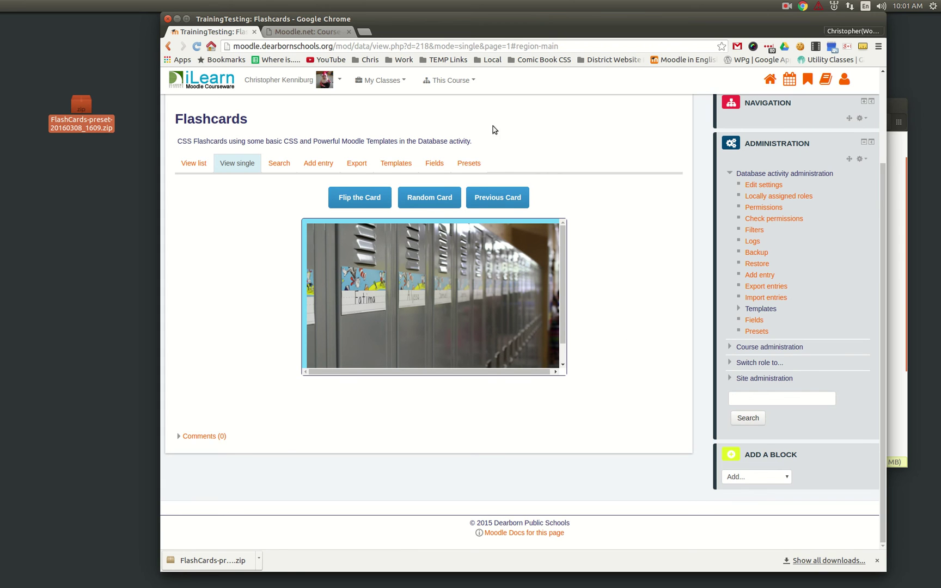
# - Browse the Presets page's export, save-as-preset, zip import and available presets, selecting Department Meeting Minutes
pyautogui.click(475, 165)
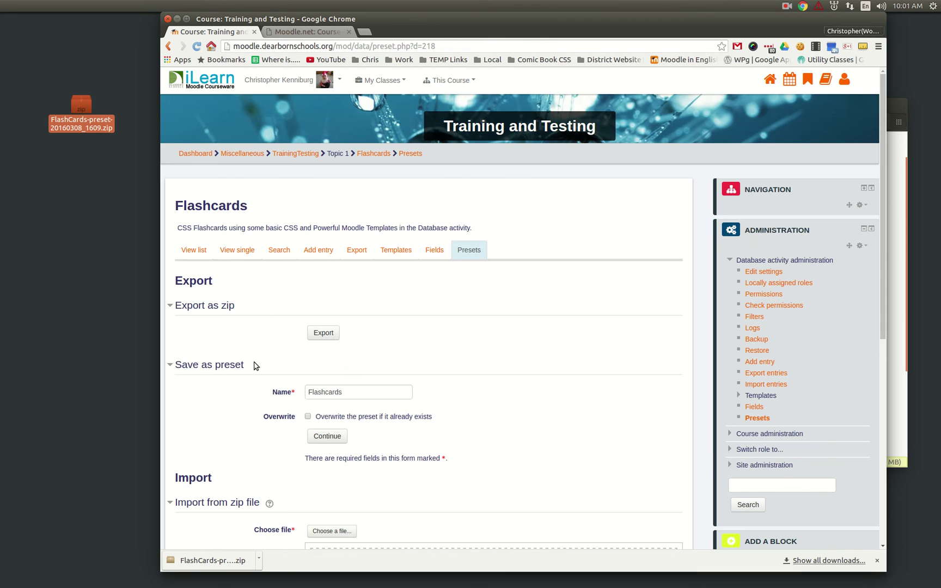
pyautogui.scroll(-5, 245, 375)
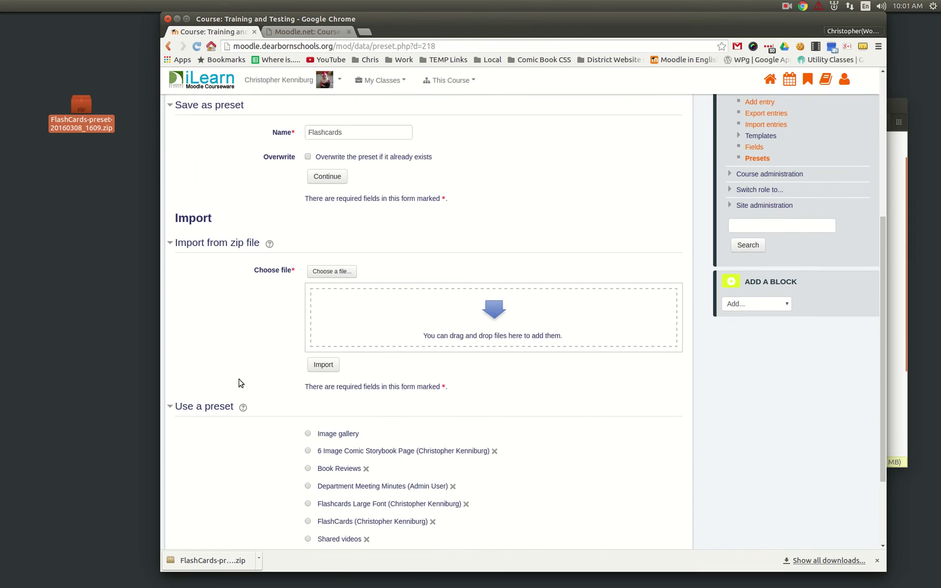
pyautogui.scroll(2, 224, 256)
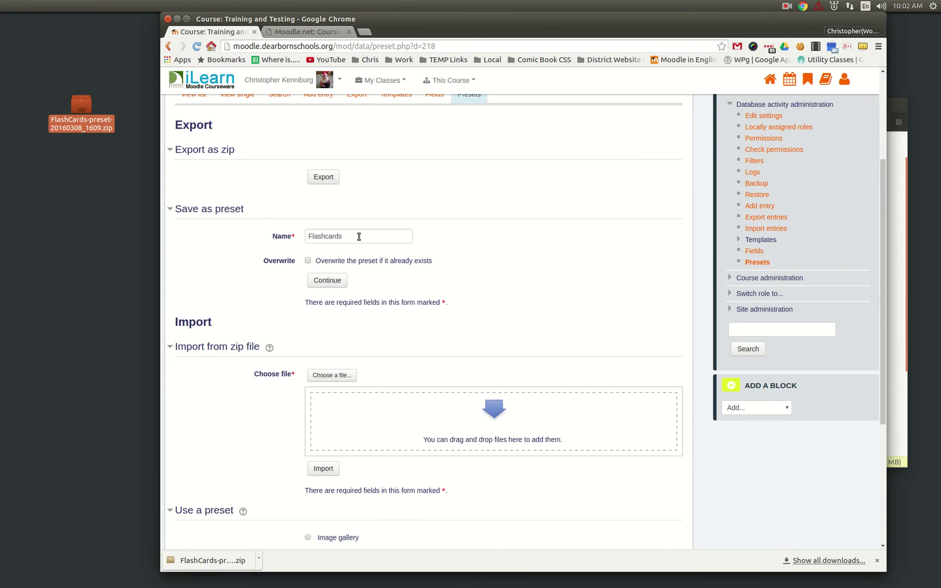
pyautogui.scroll(-4, 271, 321)
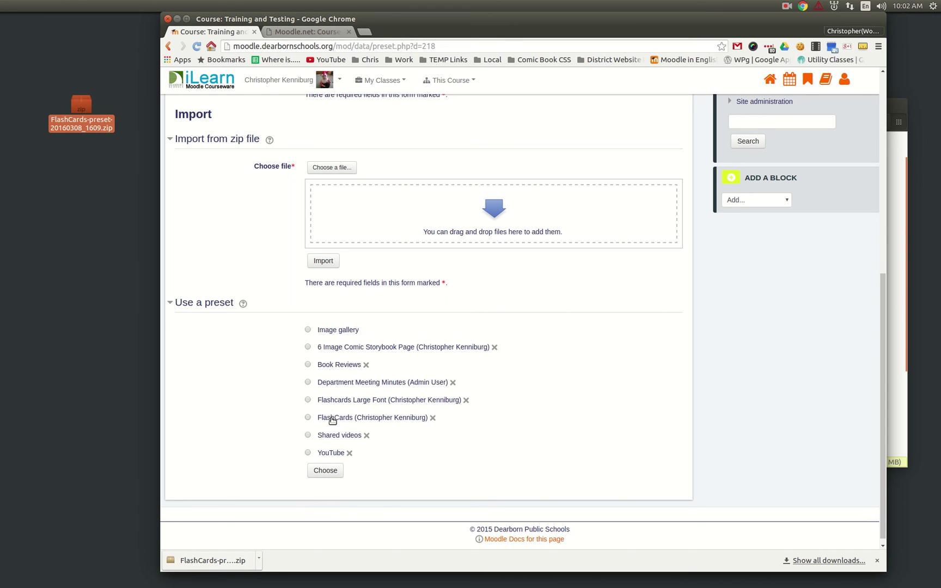
pyautogui.moveTo(82, 113); pyautogui.dragTo(98, 137)
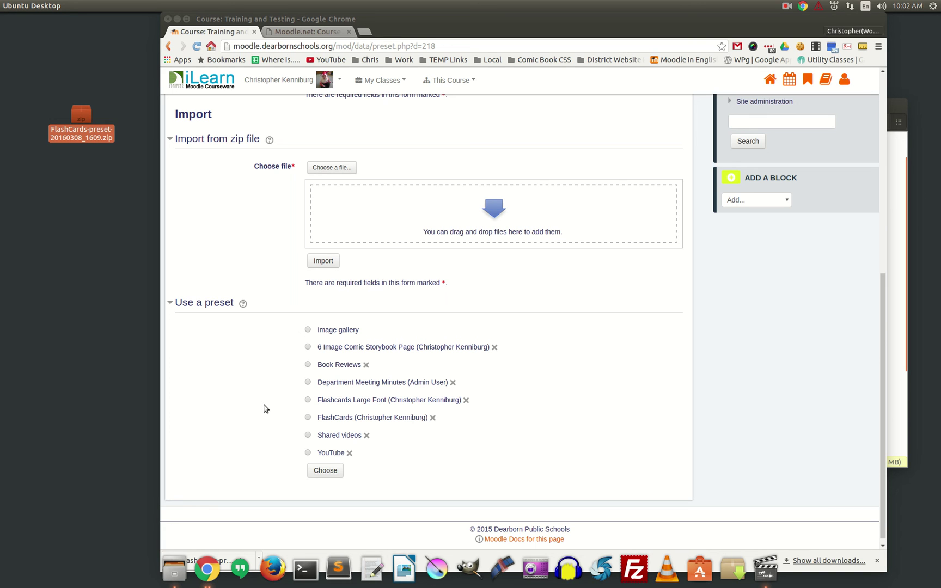
pyautogui.click(308, 383)
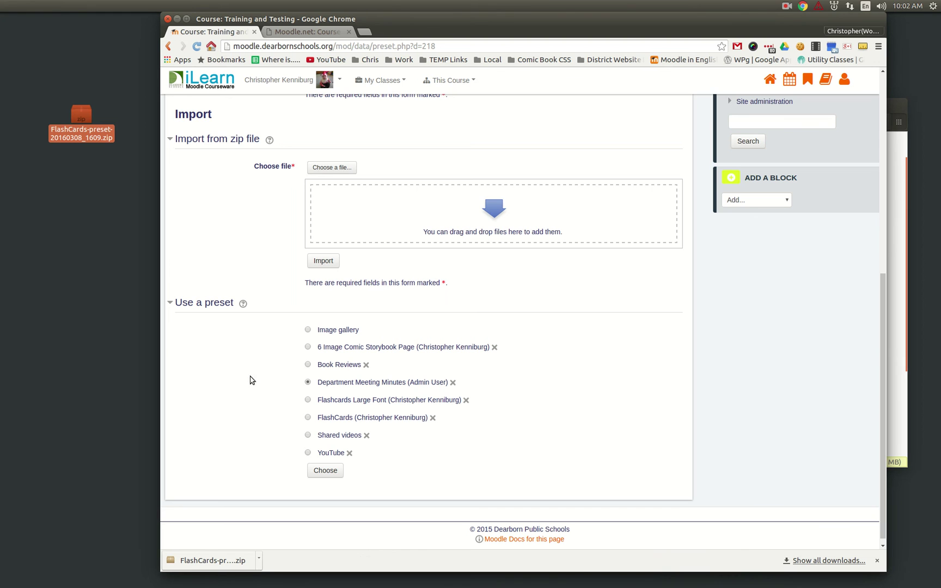
pyautogui.scroll(3, 248, 389)
pyautogui.scroll(5, 249, 403)
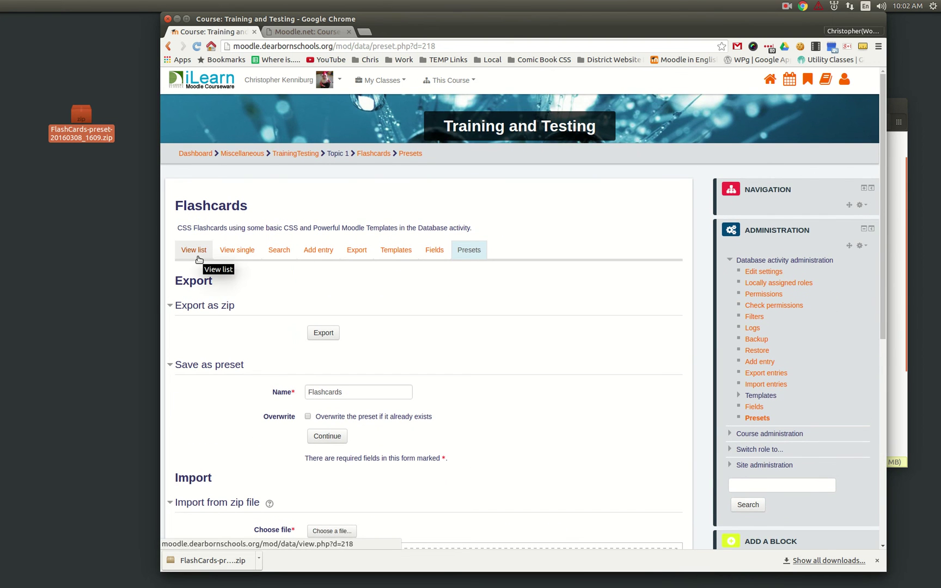
pyautogui.scroll(-3, 243, 412)
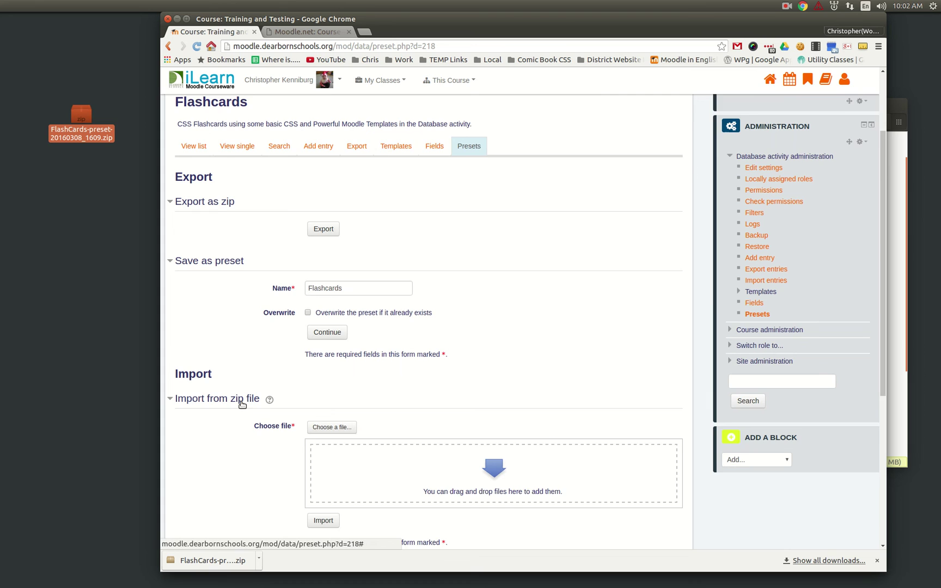
pyautogui.scroll(-3, 239, 406)
pyautogui.scroll(5, 240, 406)
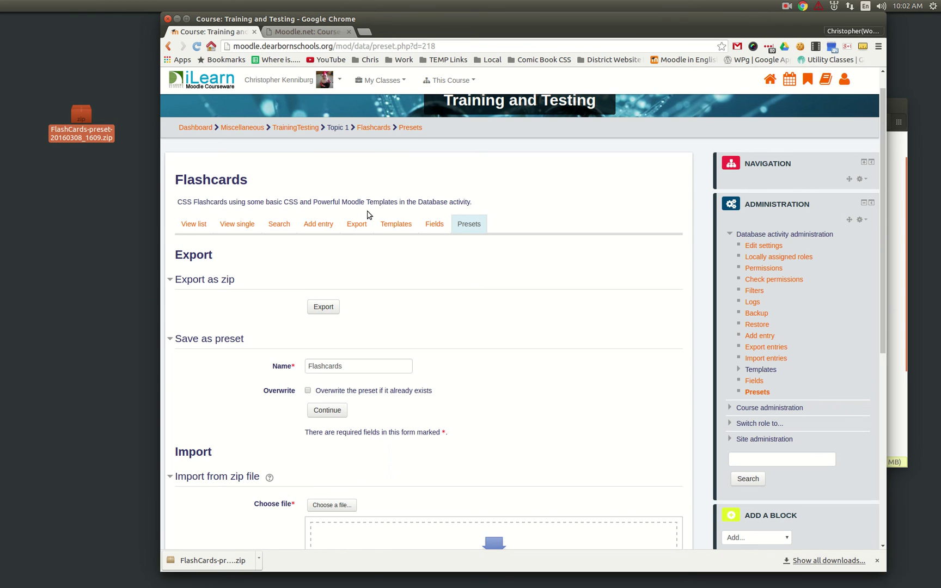
pyautogui.scroll(1, 362, 218)
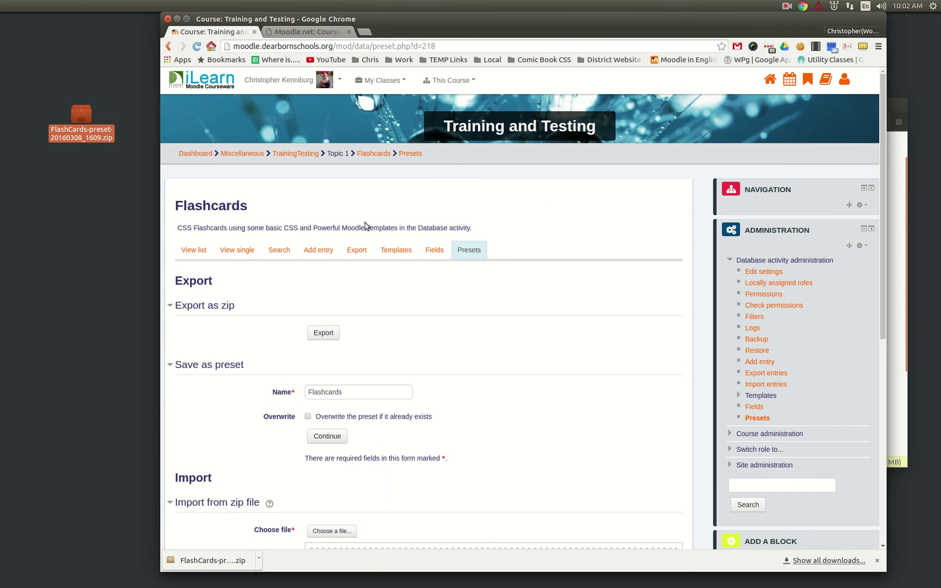